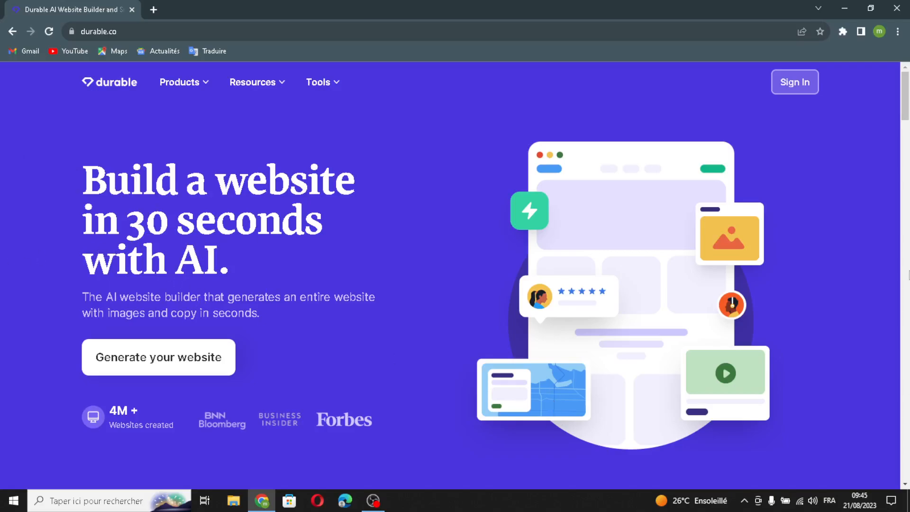
Sign in and create a new business named "ArtiLocal" in the "local artisan marketplaces" industry
left_click(789, 88)
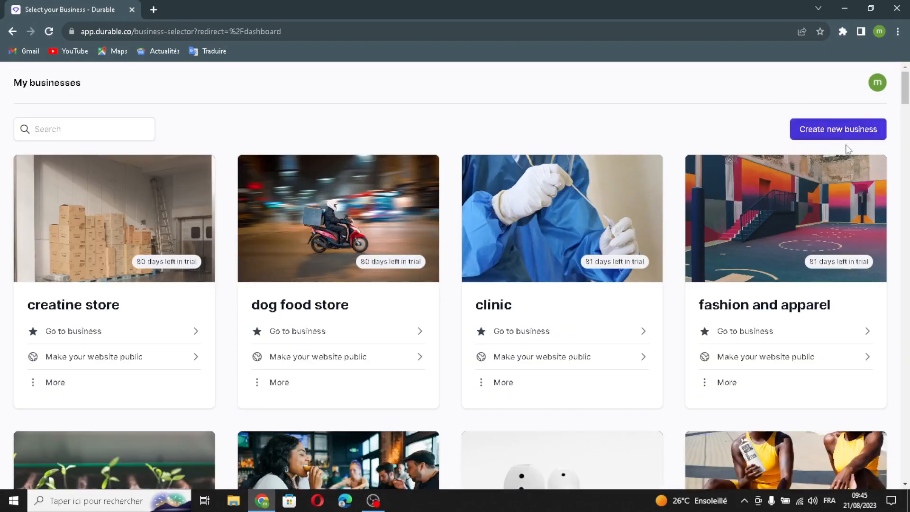
left_click(867, 126)
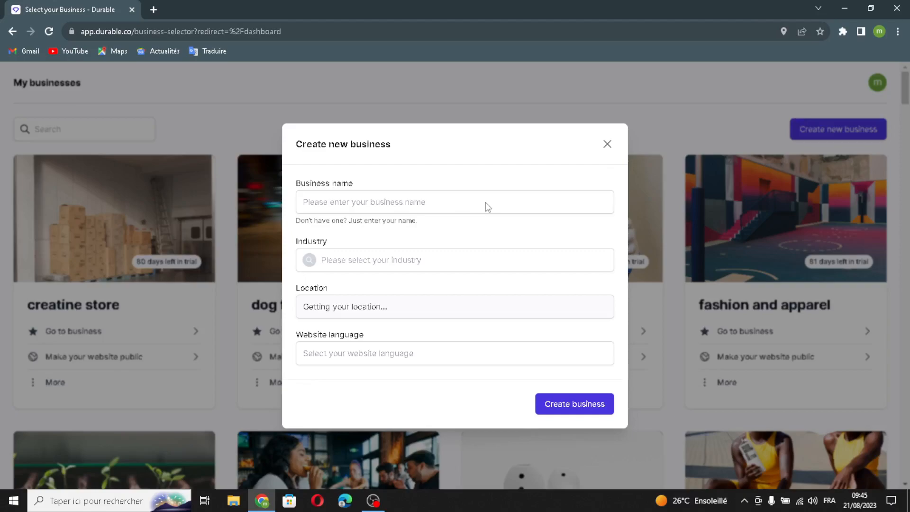
left_click(486, 202)
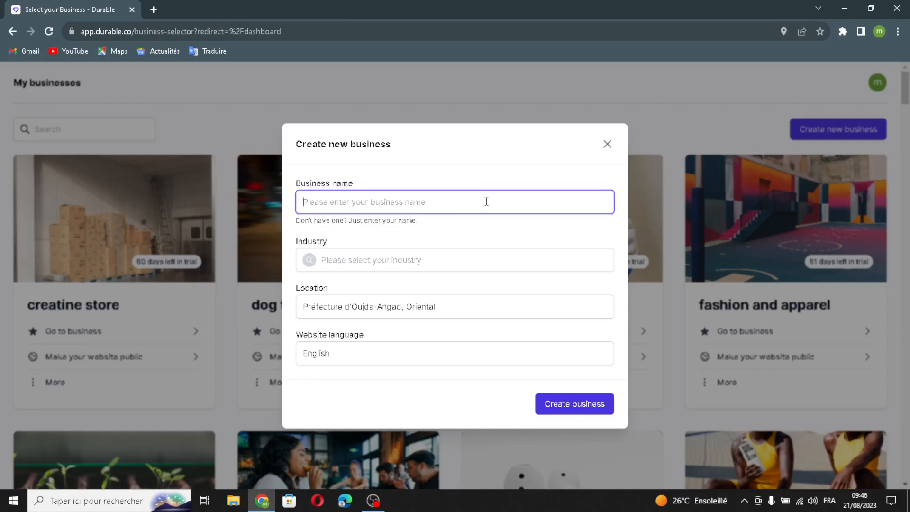
type("ArtiLocal")
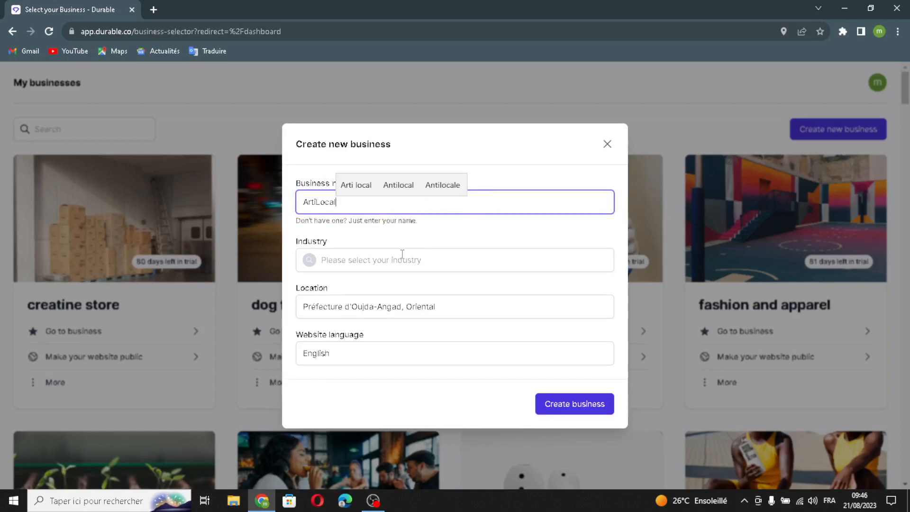
left_click(401, 254)
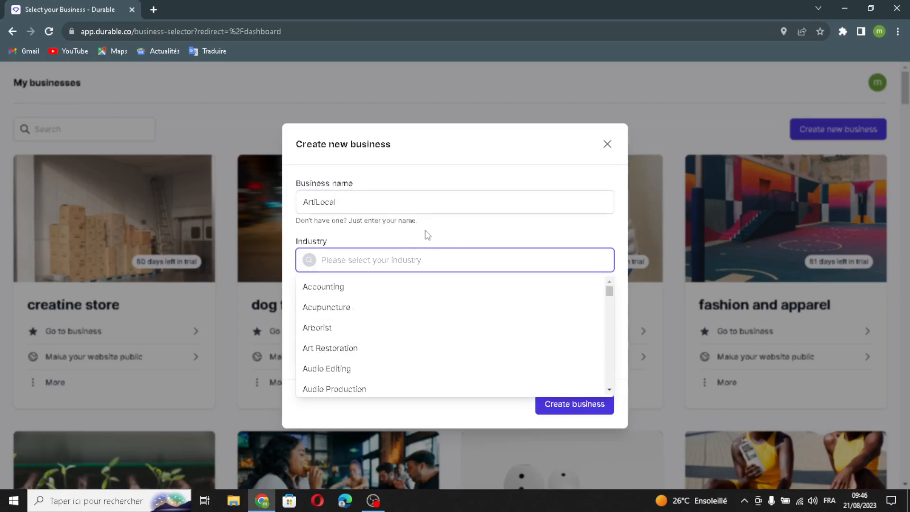
type("loca")
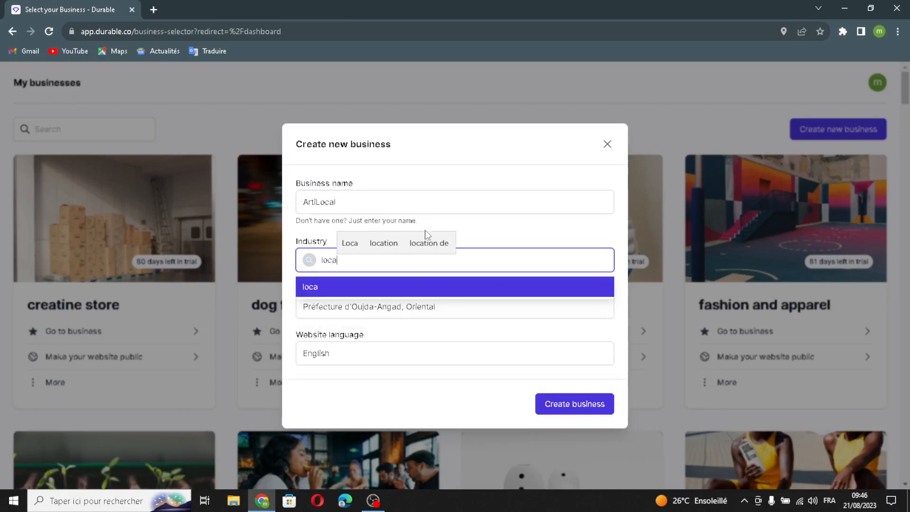
type("l artisan marketplaces")
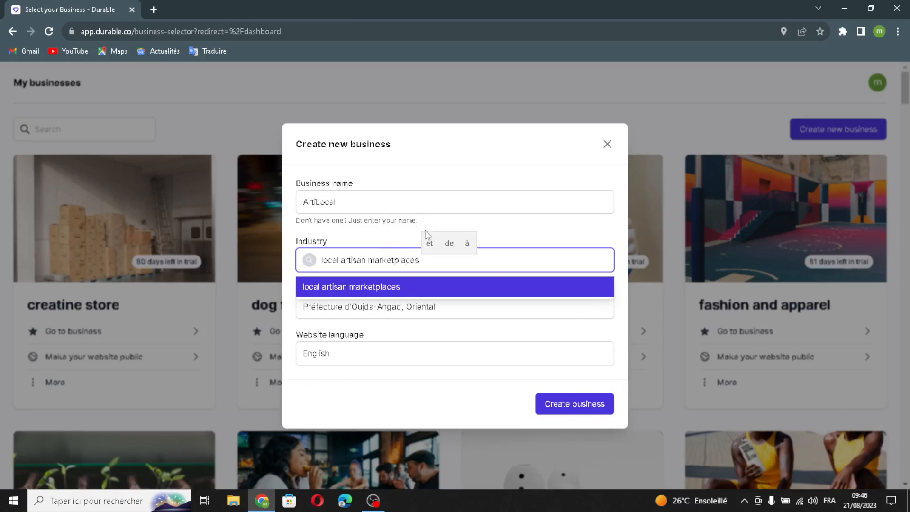
left_click(425, 232)
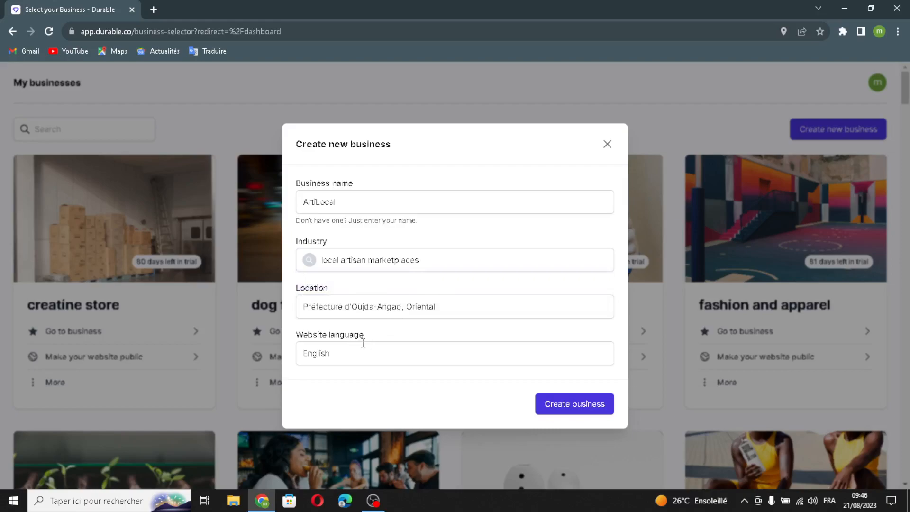
left_click(592, 407)
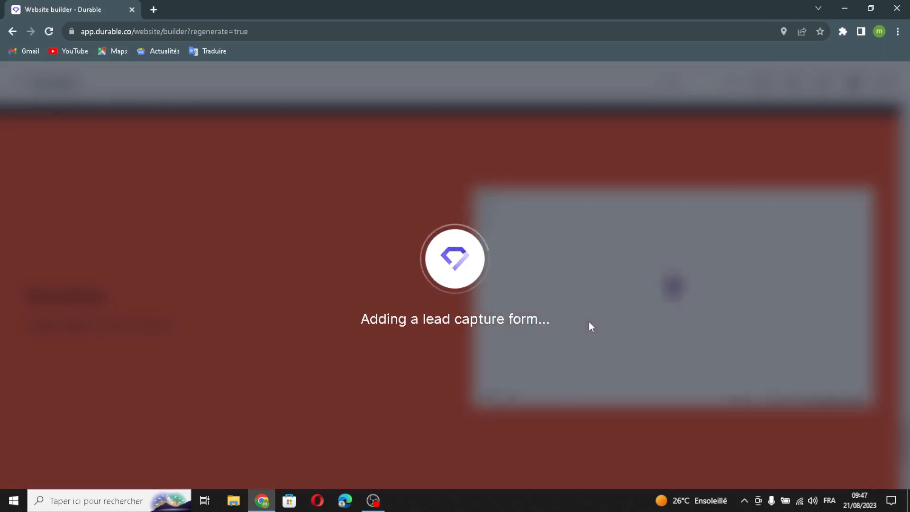
Open the site header for editing and enable replacing the company name with a logo
scroll(590, 326, "up", 12)
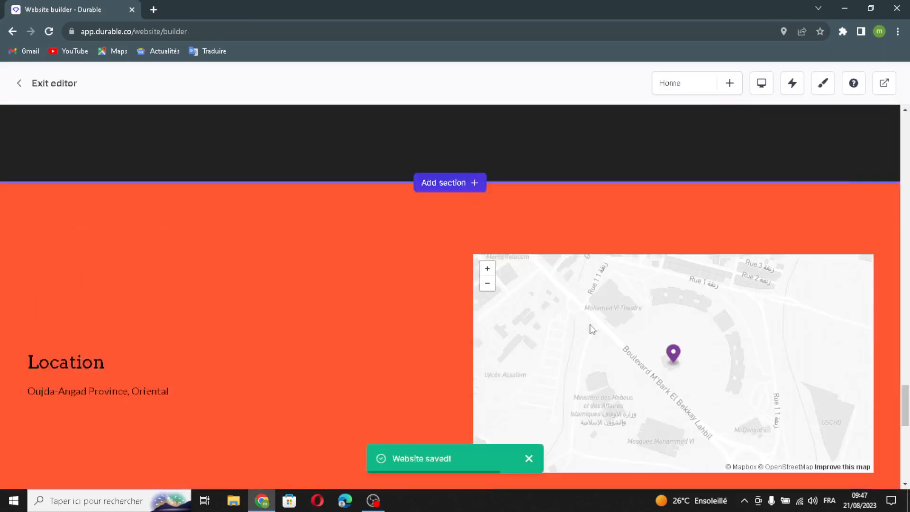
scroll(591, 329, "up", 15)
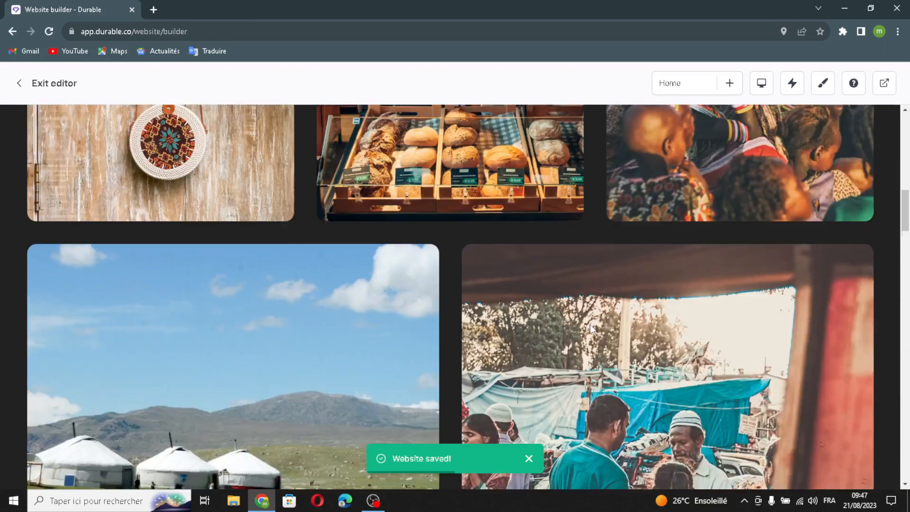
scroll(589, 323, "up", 10)
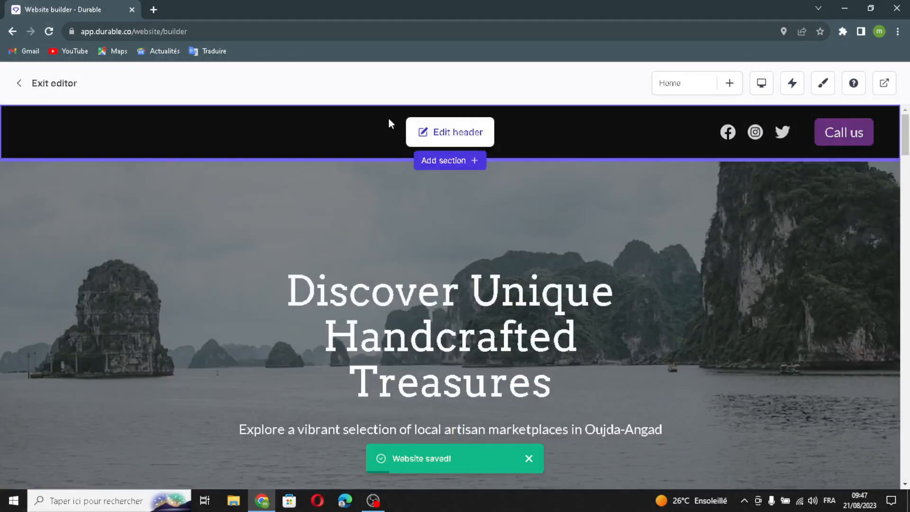
left_click(417, 132)
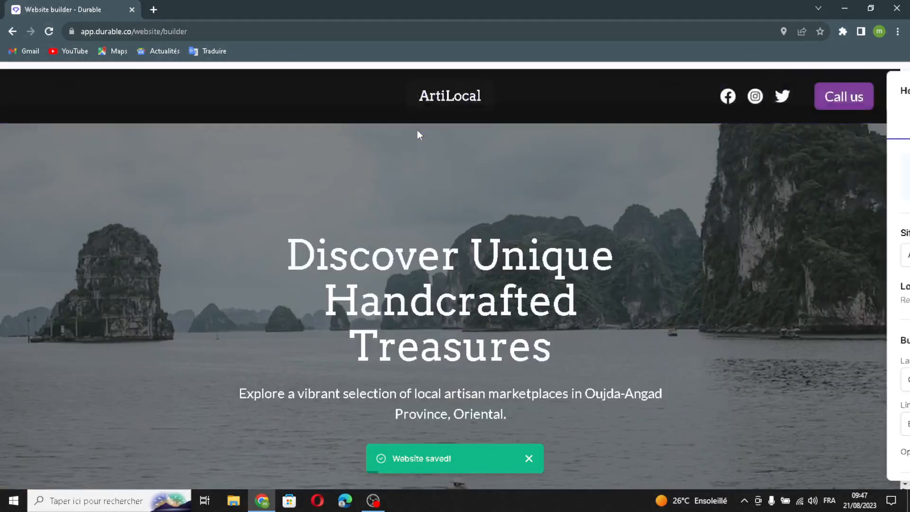
left_click_drag(754, 250, 684, 284)
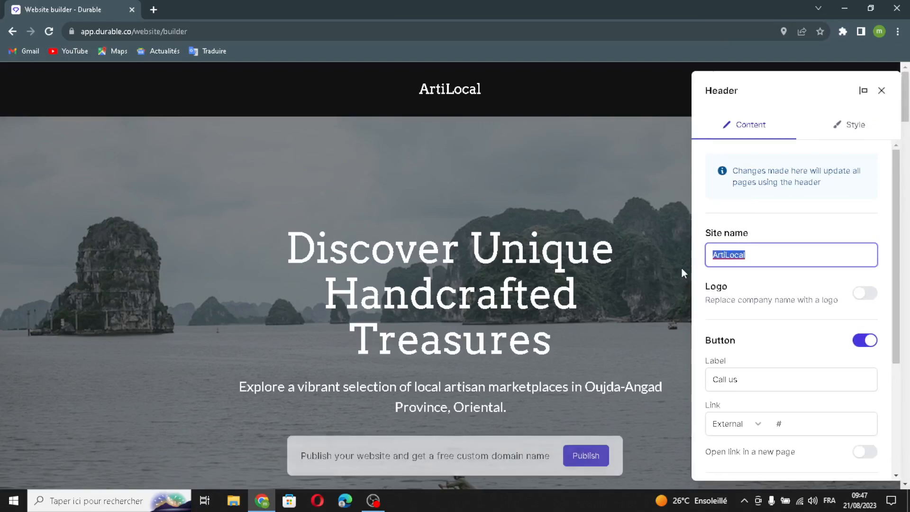
left_click(865, 294)
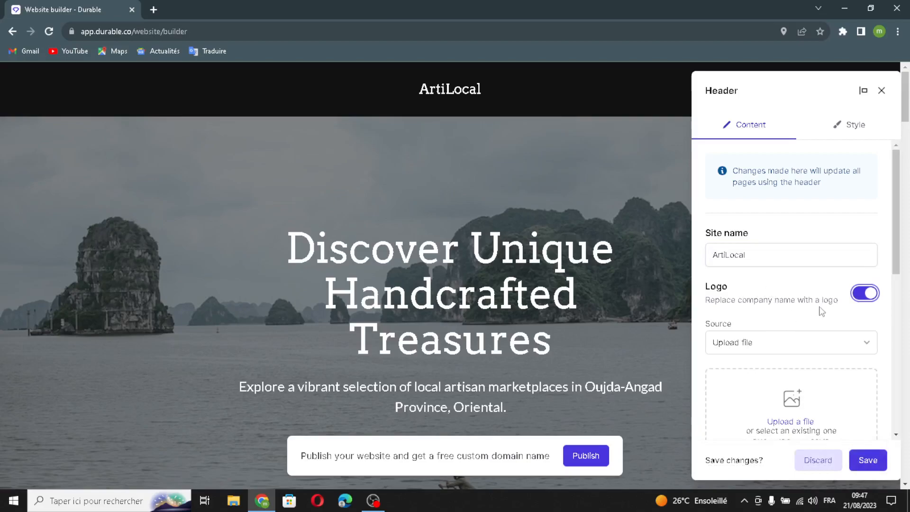
Make the link of the header's "Call us" button open in a new page
scroll(821, 311, "down", 2)
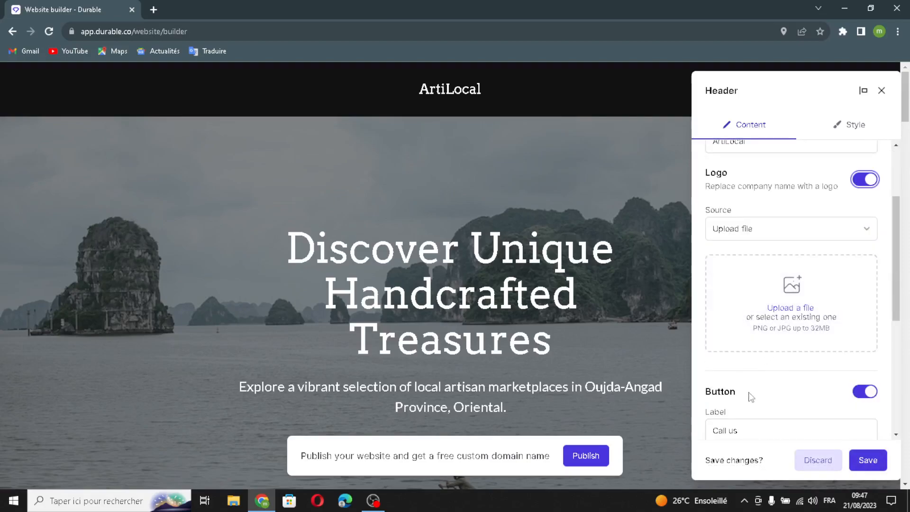
scroll(758, 389, "down", 1)
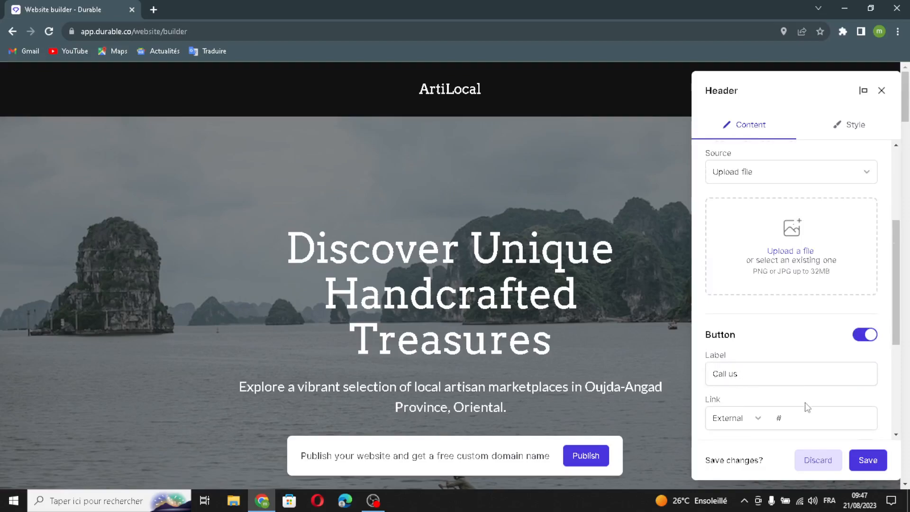
scroll(806, 406, "down", 1)
left_click(807, 368)
scroll(810, 381, "down", 2)
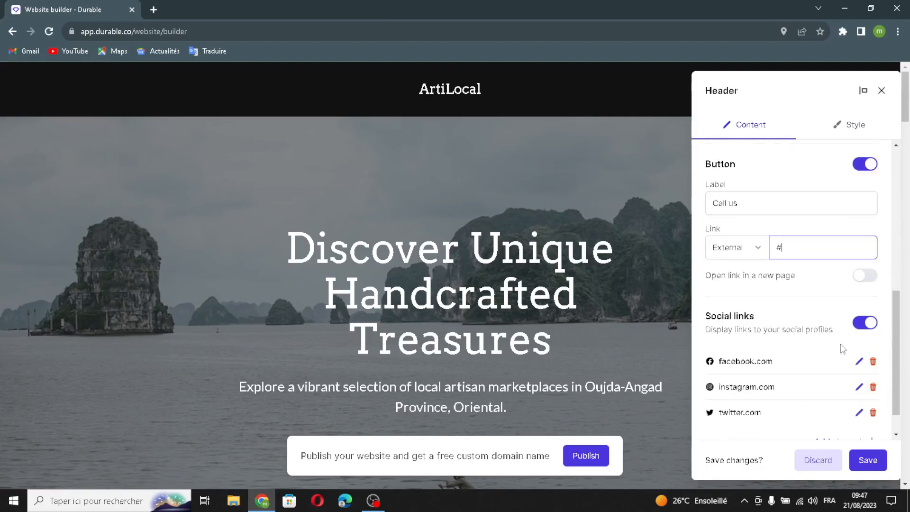
left_click(865, 275)
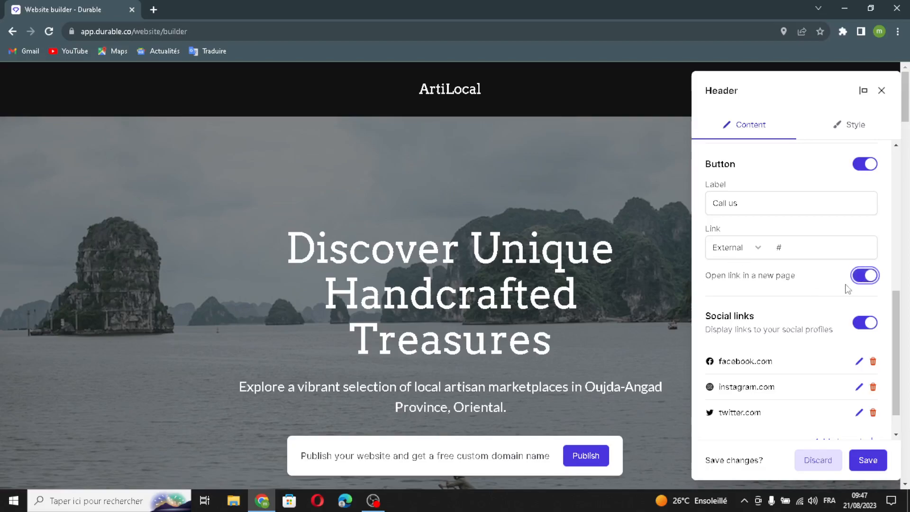
scroll(803, 325, "down", 1)
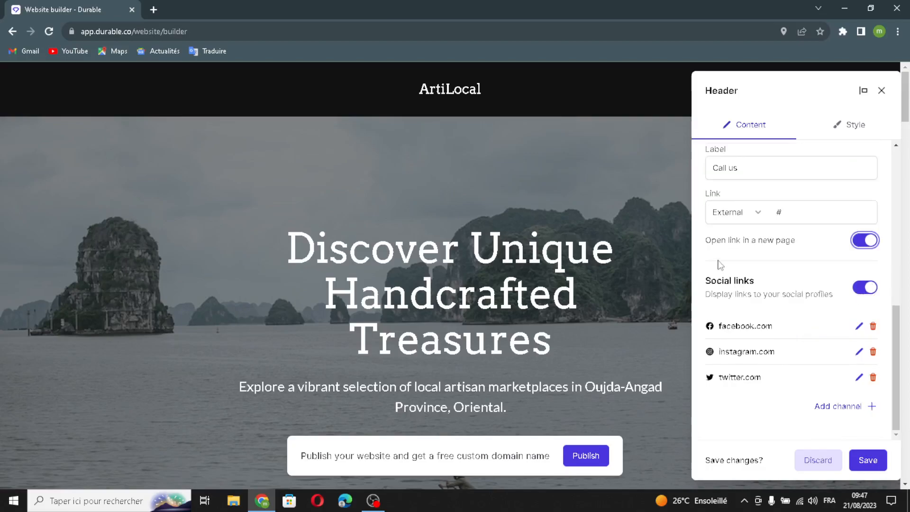
left_click(823, 406)
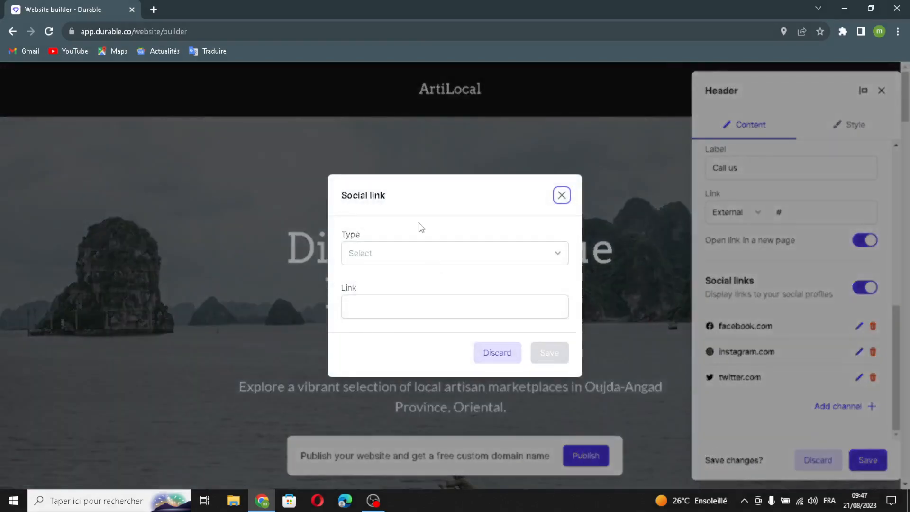
left_click(420, 255)
left_click(365, 244)
left_click(352, 258)
left_click(365, 279)
left_click(444, 313)
left_click(562, 196)
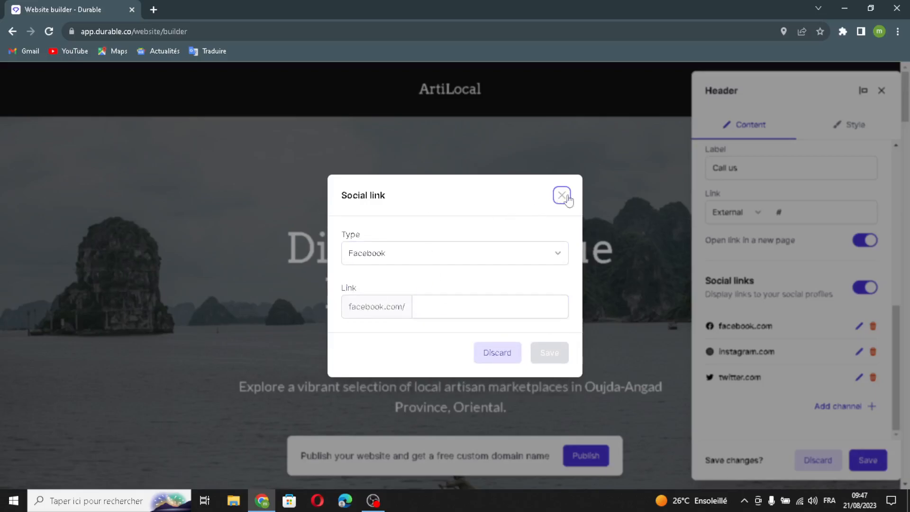
Enable the full width and sticky styles for the header and save the header changes
left_click(835, 125)
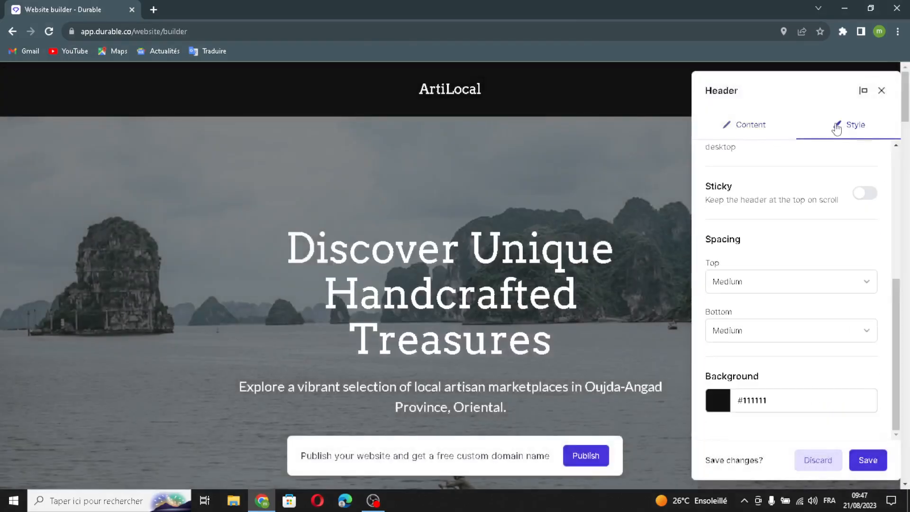
scroll(812, 186, "up", 5)
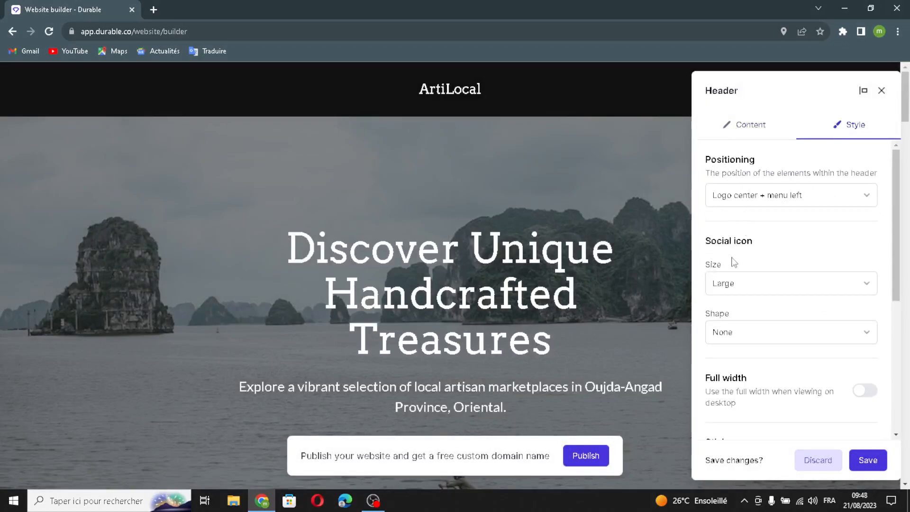
scroll(785, 361, "down", 2)
left_click(865, 277)
left_click(865, 335)
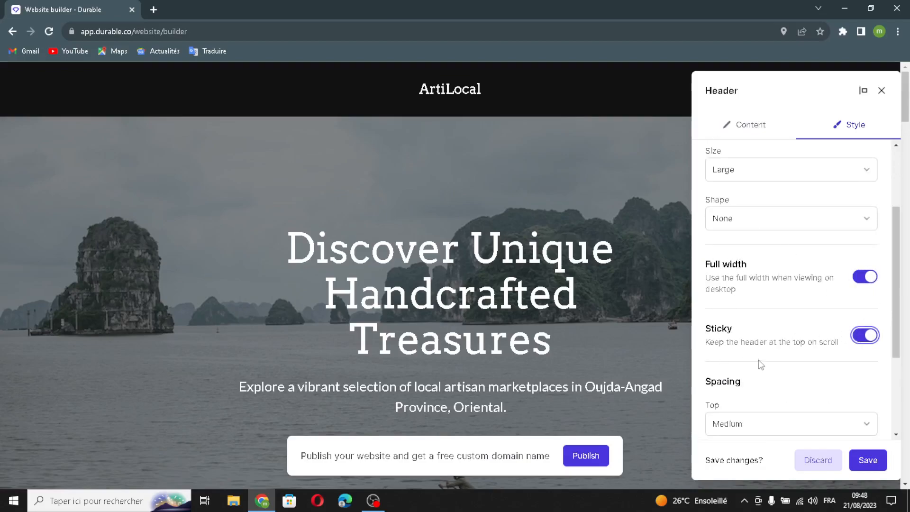
scroll(755, 369, "down", 3)
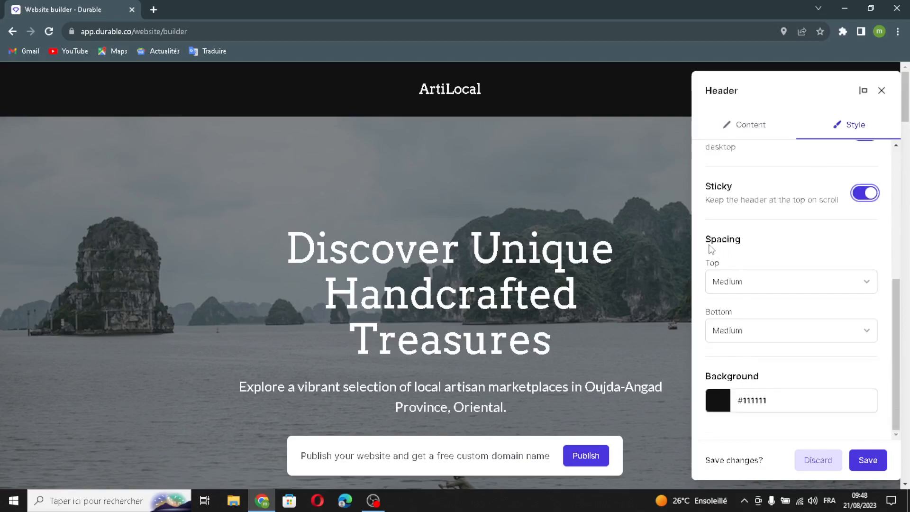
left_click(869, 462)
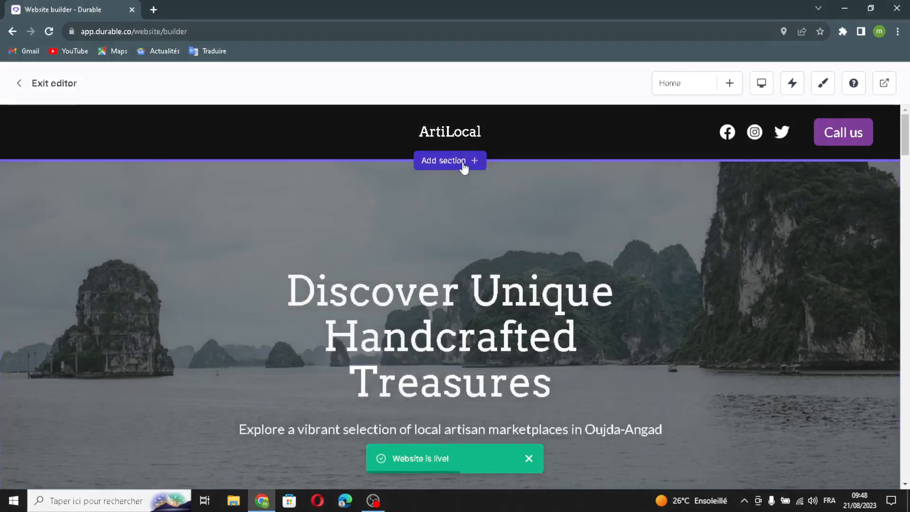
left_click(463, 163)
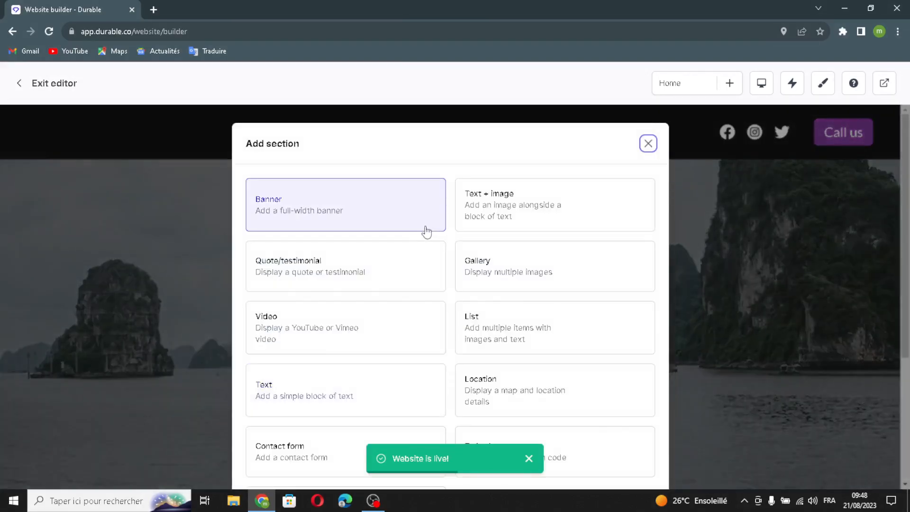
scroll(469, 316, "down", 4)
scroll(440, 384, "up", 4)
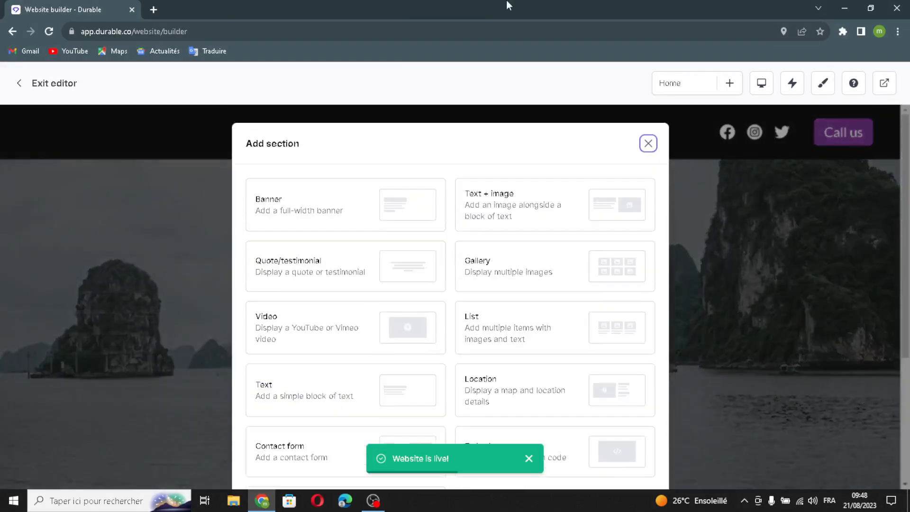
left_click(648, 143)
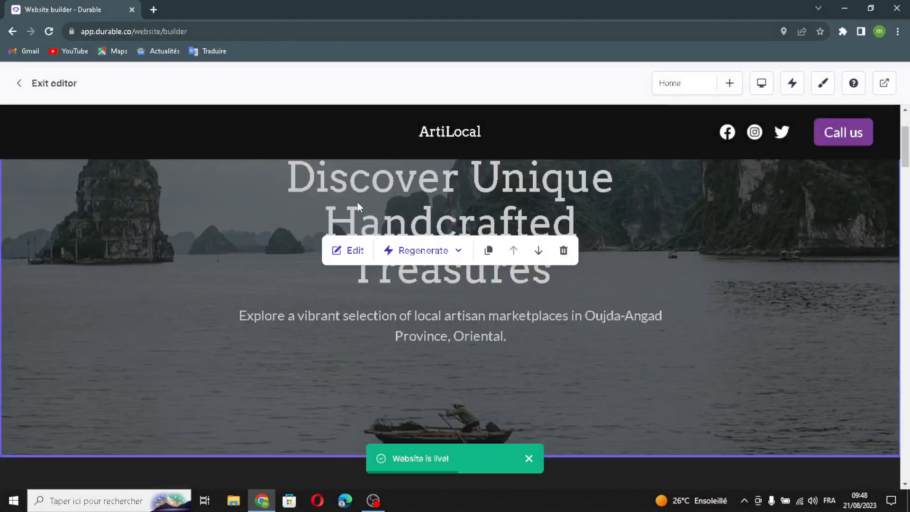
Open the hero banner for editing and regenerate its heading and subtext
left_click(347, 248)
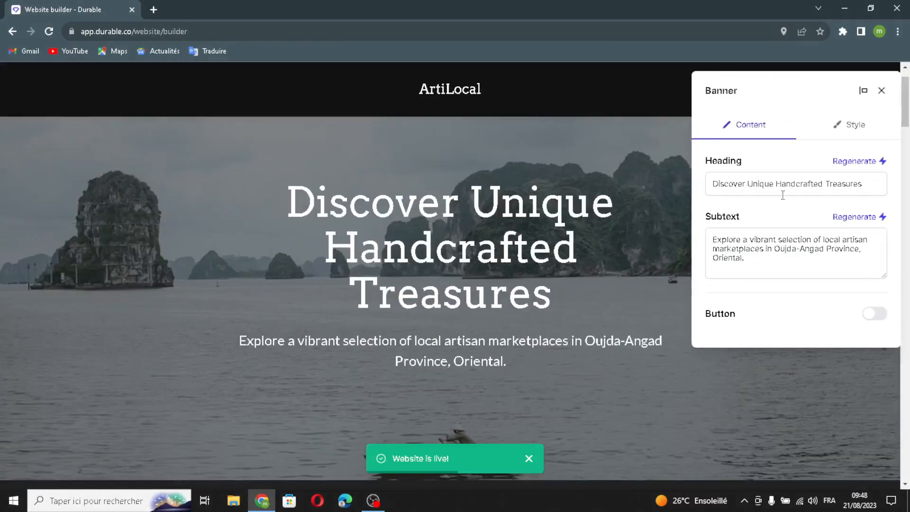
left_click_drag(862, 183, 745, 183)
left_click(804, 182)
left_click(857, 161)
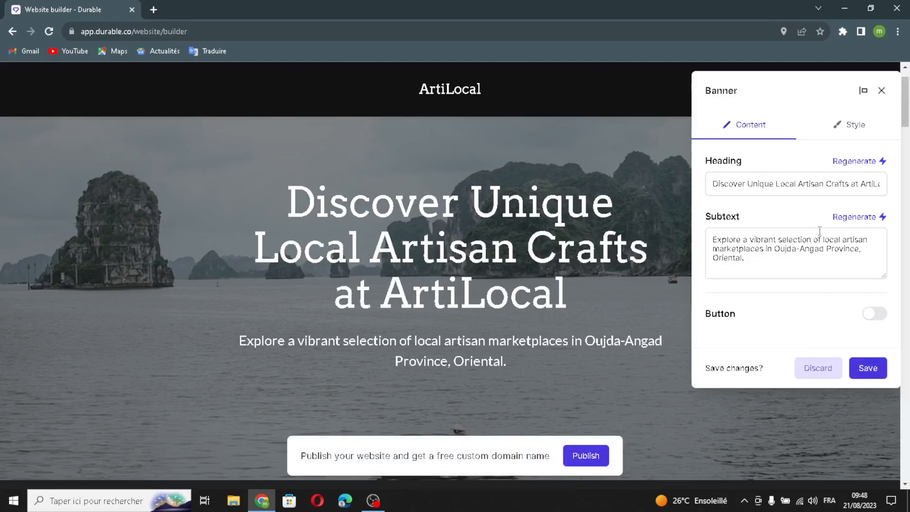
left_click(852, 217)
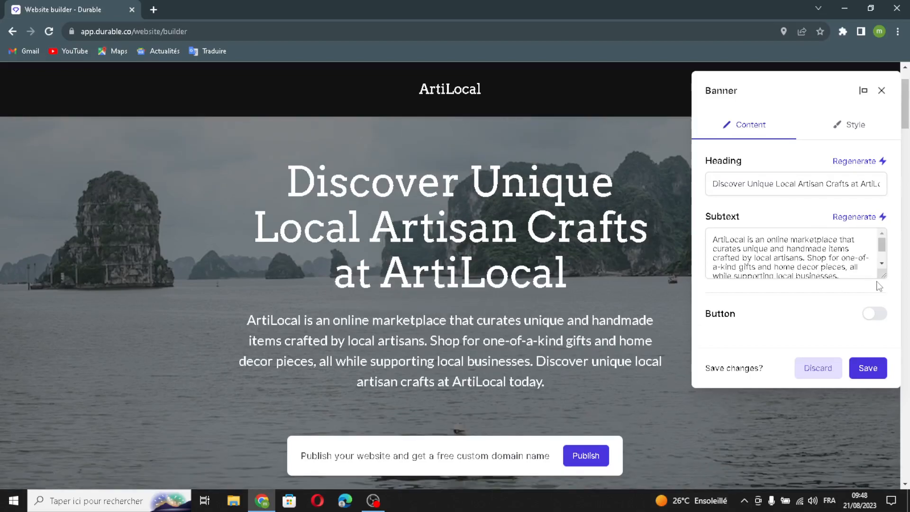
scroll(793, 229, "down", 1)
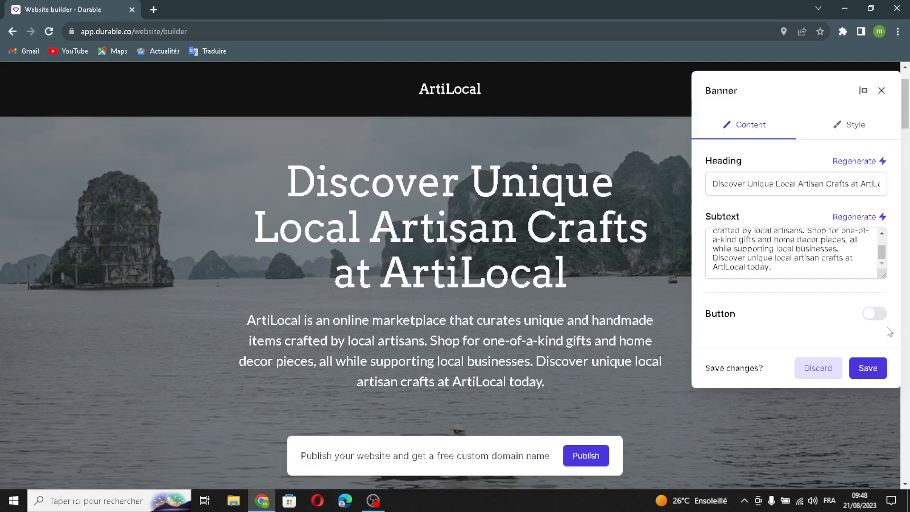
Align the banner's content horizontally to the left and regenerate its background image
left_click(852, 129)
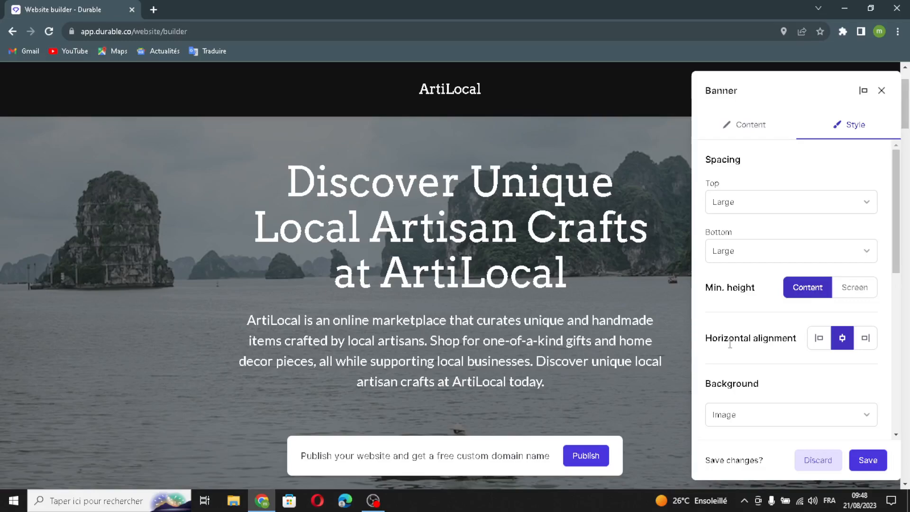
left_click(818, 338)
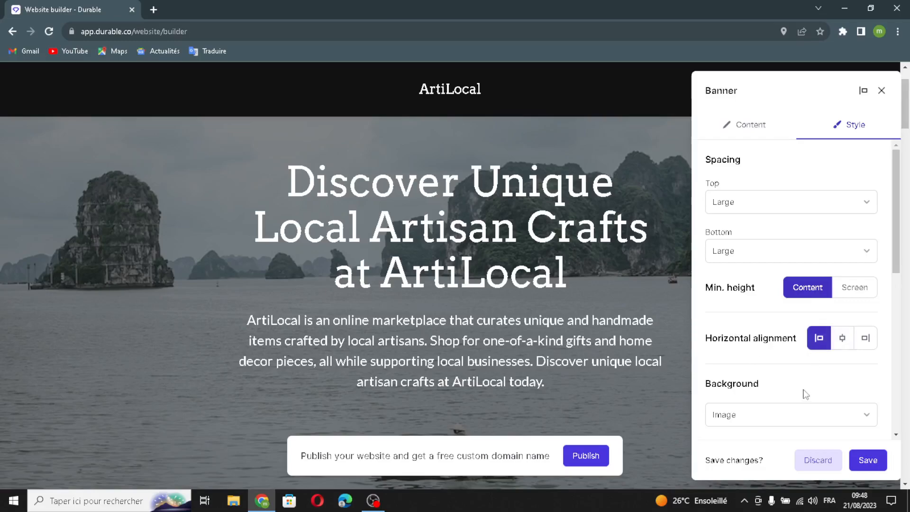
scroll(766, 372, "down", 3)
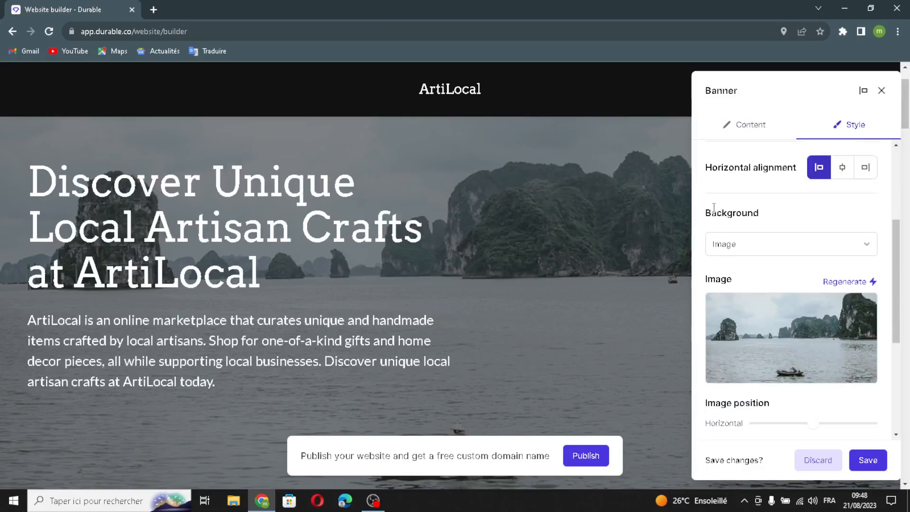
left_click(846, 284)
scroll(819, 322, "down", 2)
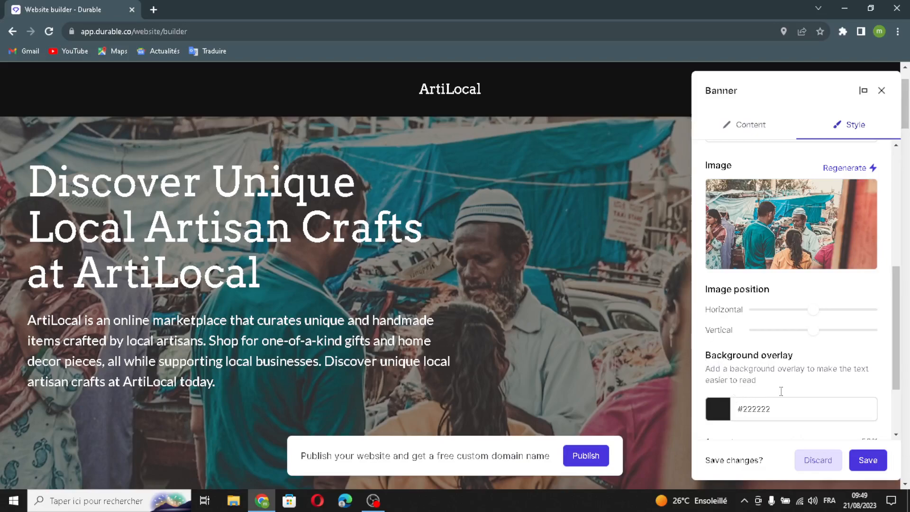
Enable "Combine with header" for the banner and save the banner changes
scroll(786, 395, "down", 2)
left_click(858, 395)
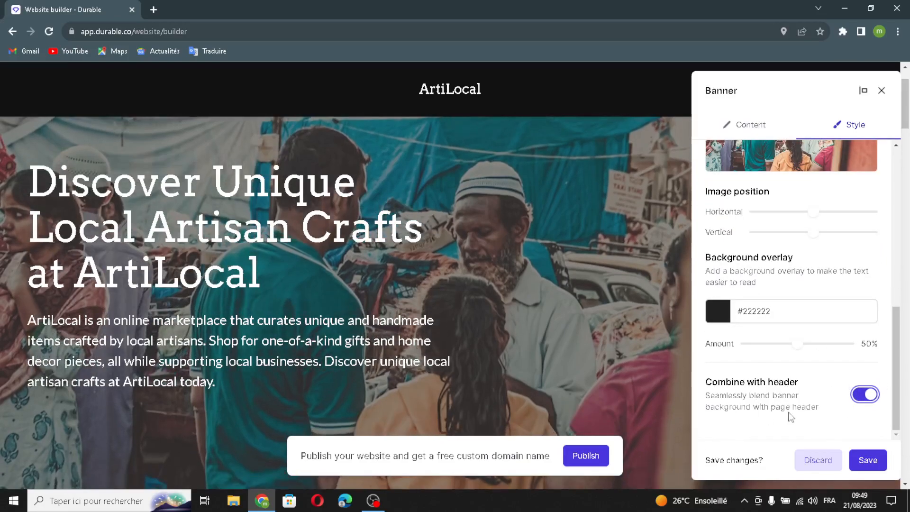
left_click(859, 466)
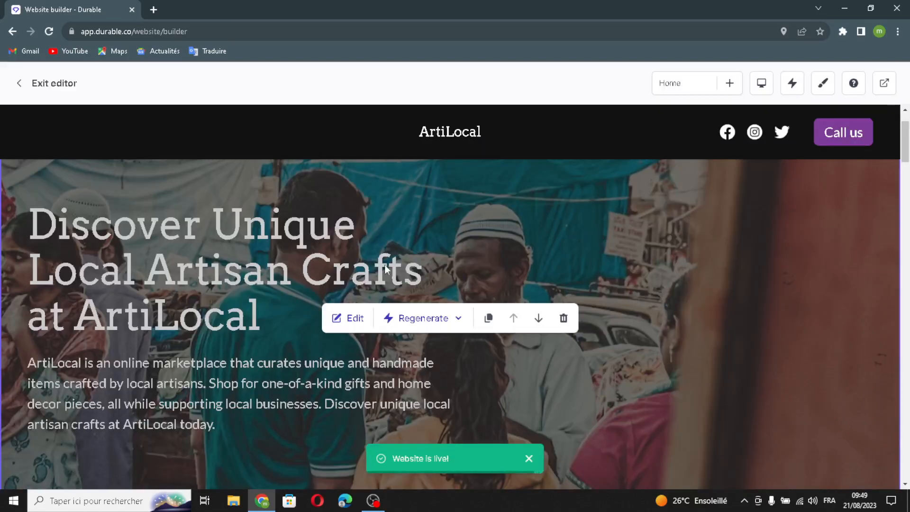
Open the "Our Work" gallery section for editing and generate an additional AI image for it
scroll(375, 301, "down", 10)
scroll(359, 322, "up", 2)
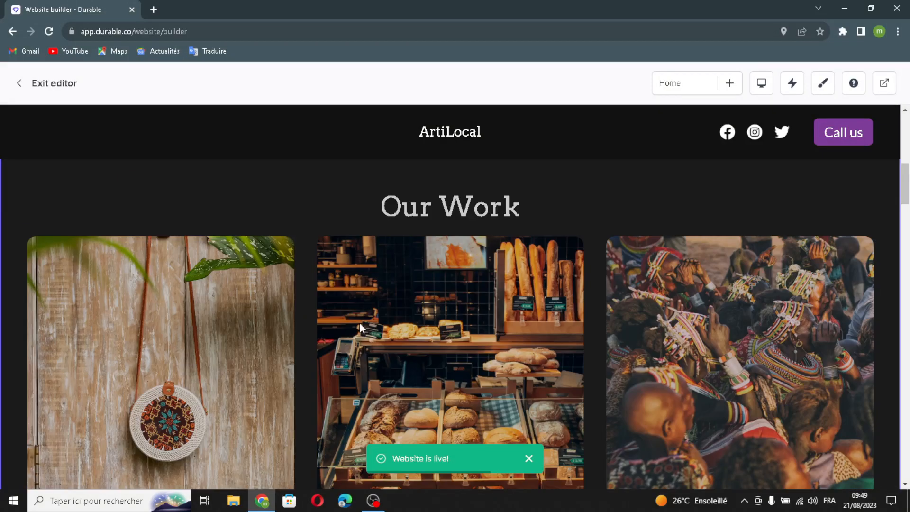
scroll(359, 323, "down", 6)
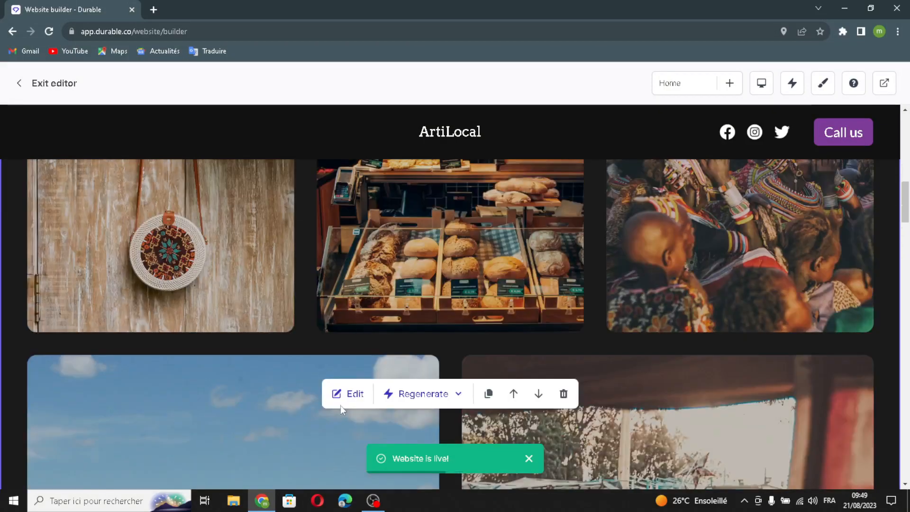
left_click(355, 399)
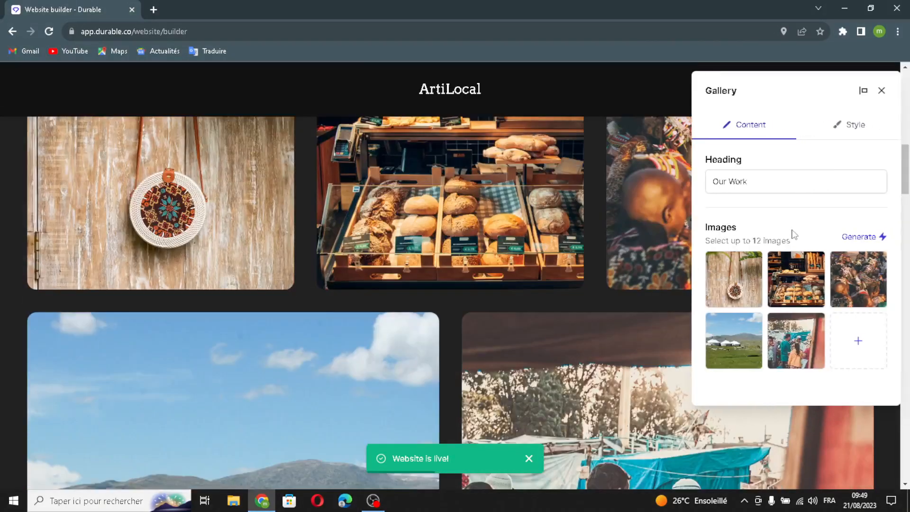
left_click_drag(751, 181, 709, 180)
left_click(753, 180)
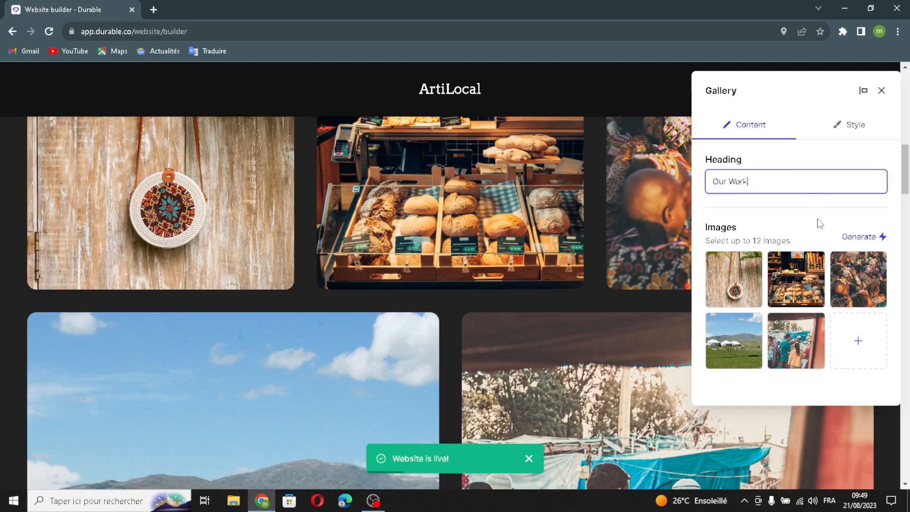
left_click(858, 237)
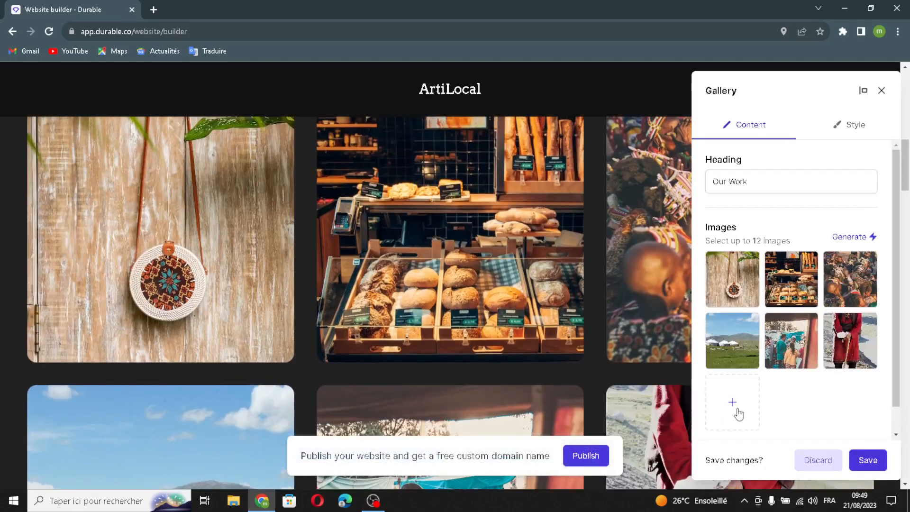
Insert the Shutterstock photo of the market stall with spices and straw bundles into the gallery and save the changes
left_click(732, 403)
left_click(360, 121)
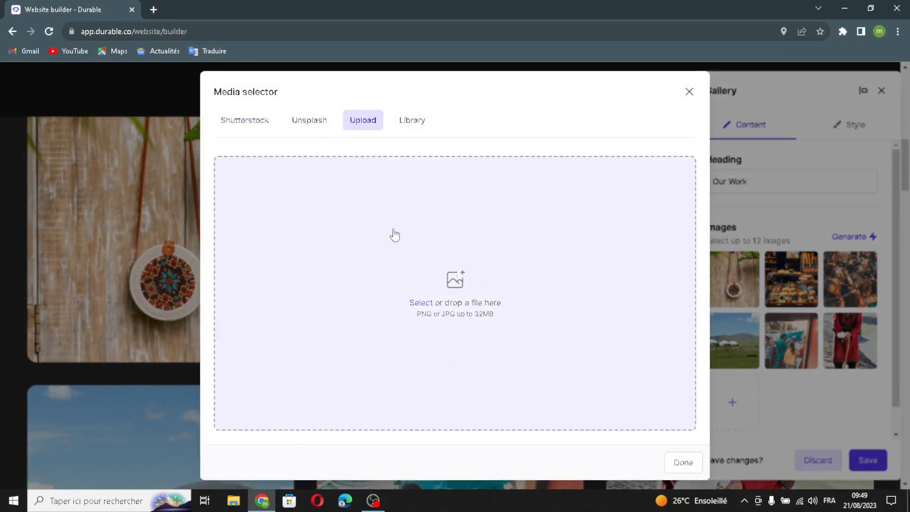
left_click(403, 128)
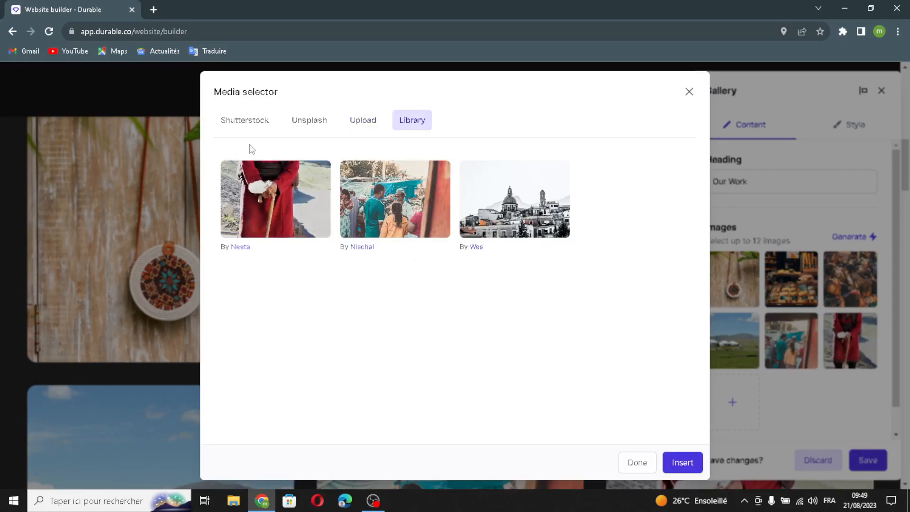
left_click(246, 124)
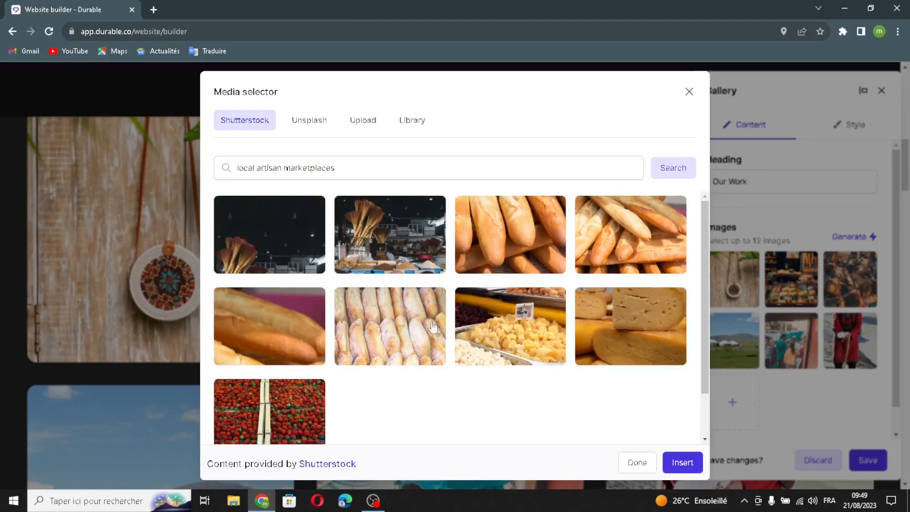
left_click(365, 242)
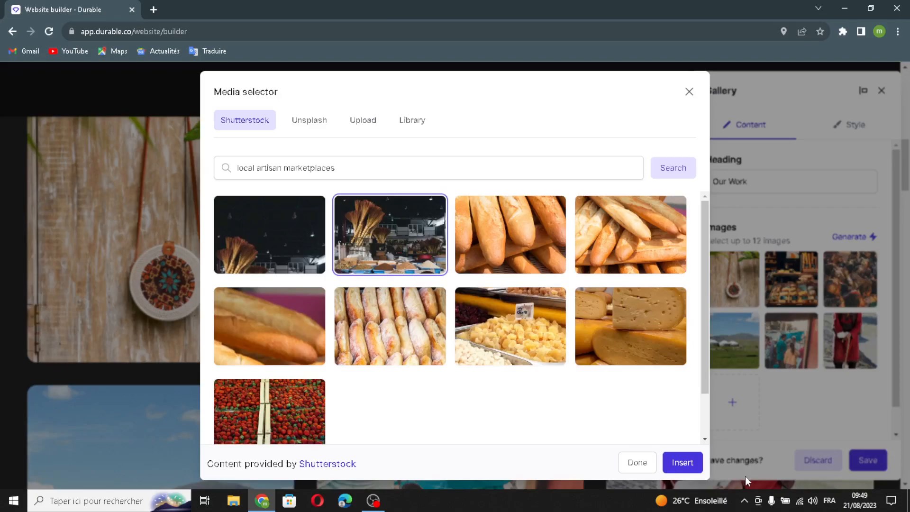
left_click(681, 466)
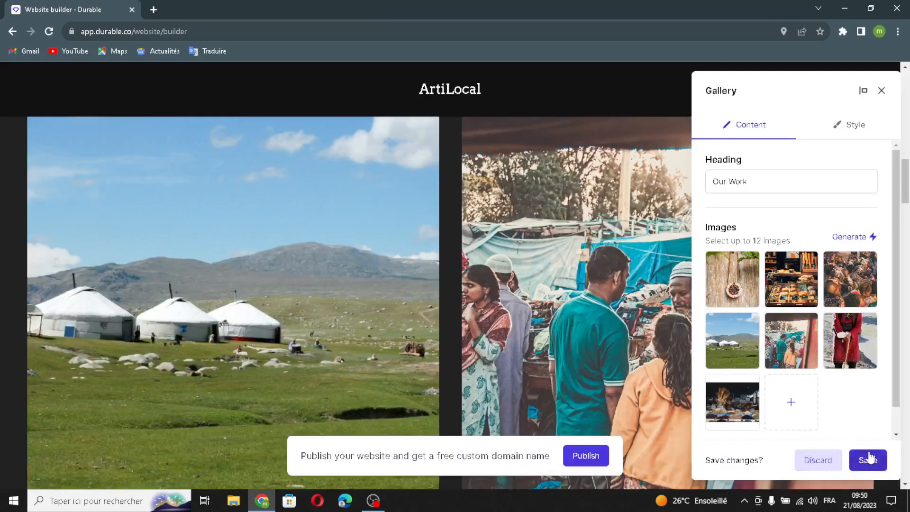
left_click(867, 459)
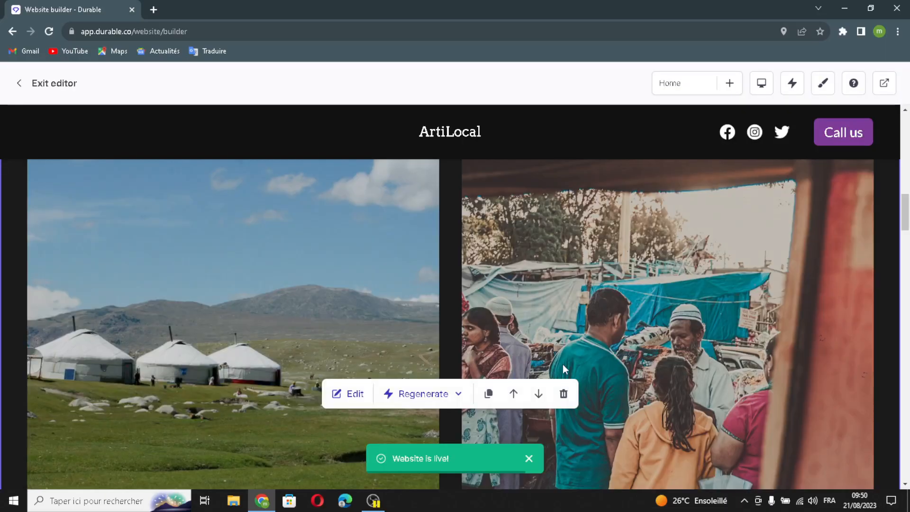
Open the "About us" text section for editing and regenerate its content
scroll(562, 364, "down", 8)
scroll(562, 363, "down", 12)
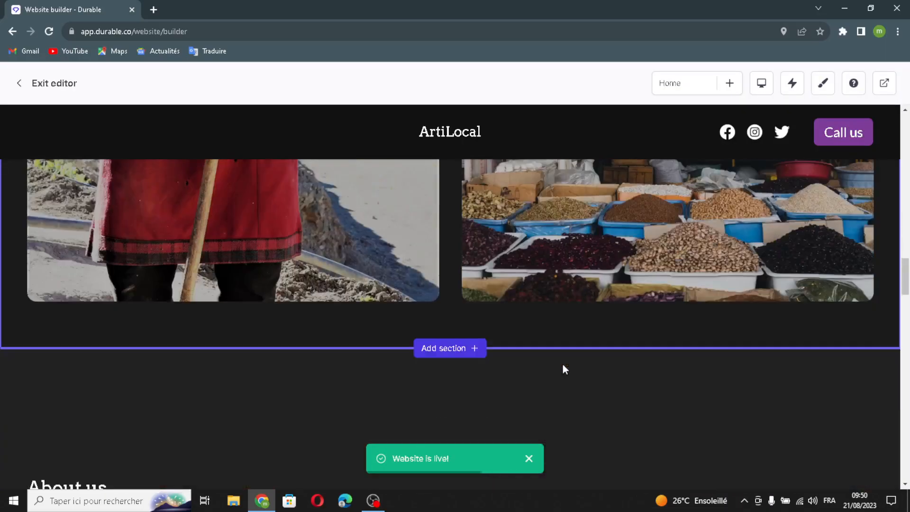
scroll(550, 368, "up", 5)
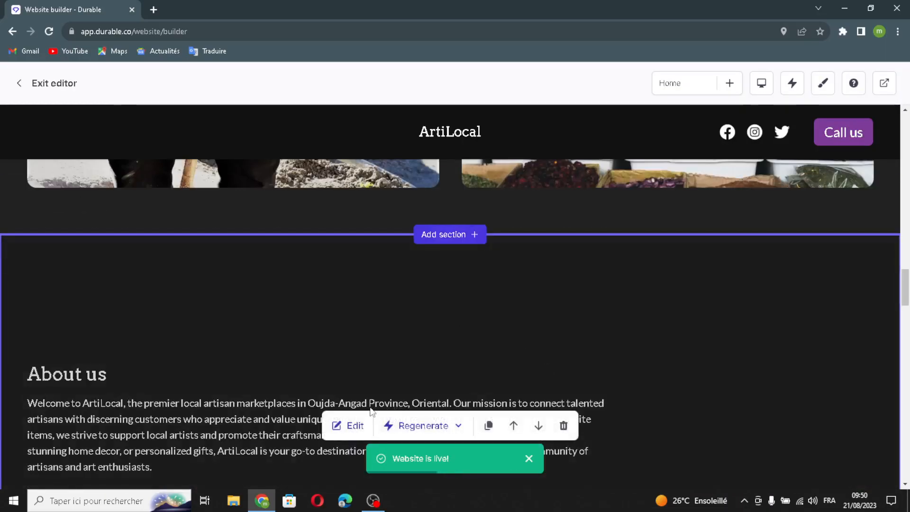
scroll(374, 325, "down", 2)
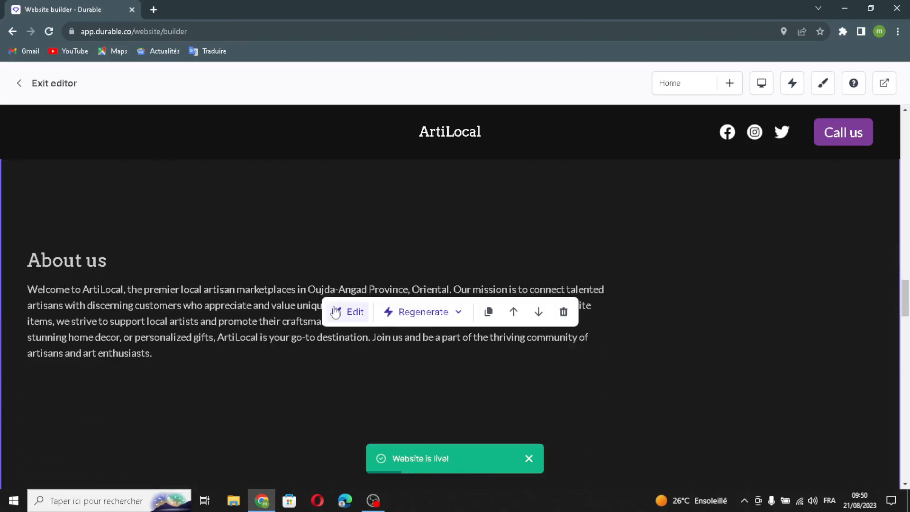
left_click(336, 313)
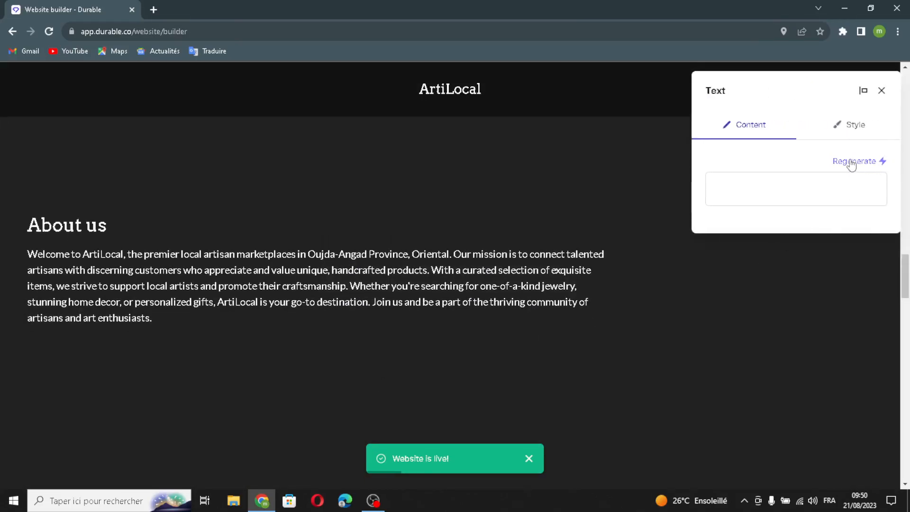
left_click(848, 164)
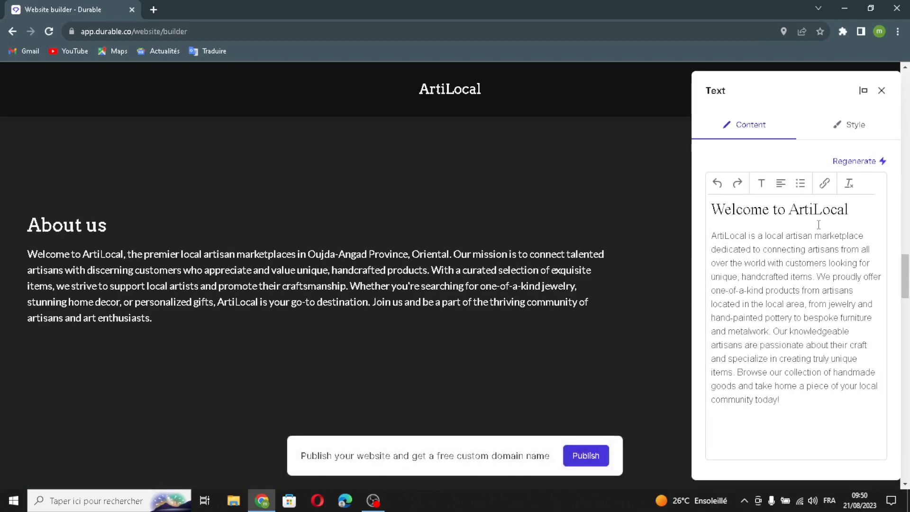
Review the text section's alignment, spacing and background style settings and save the section's changes
left_click(834, 137)
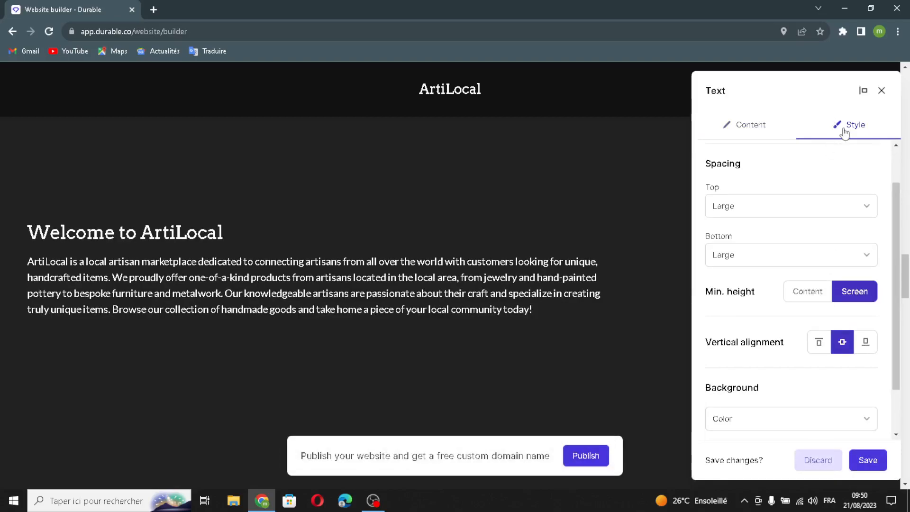
scroll(805, 224, "up", 1)
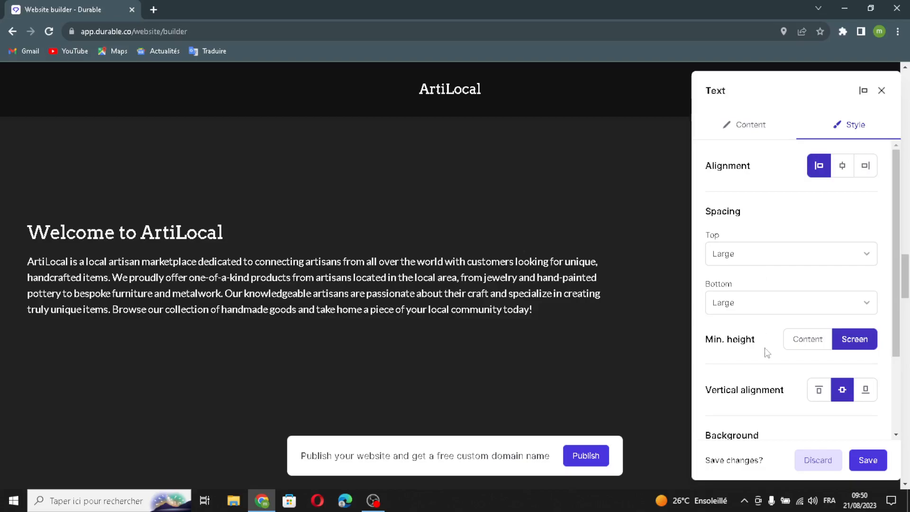
scroll(768, 406, "down", 2)
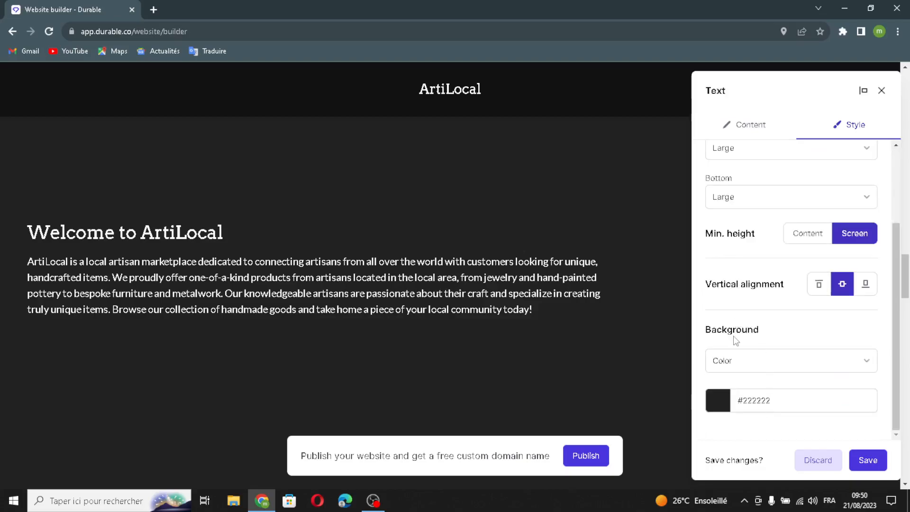
left_click(871, 463)
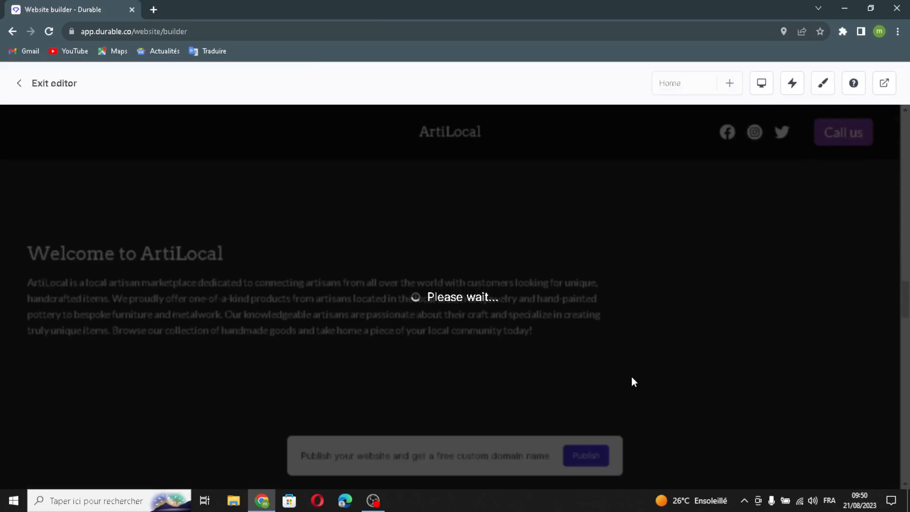
Open the "Our Services" list section for editing and review its heading, display options and list items
scroll(632, 381, "down", 10)
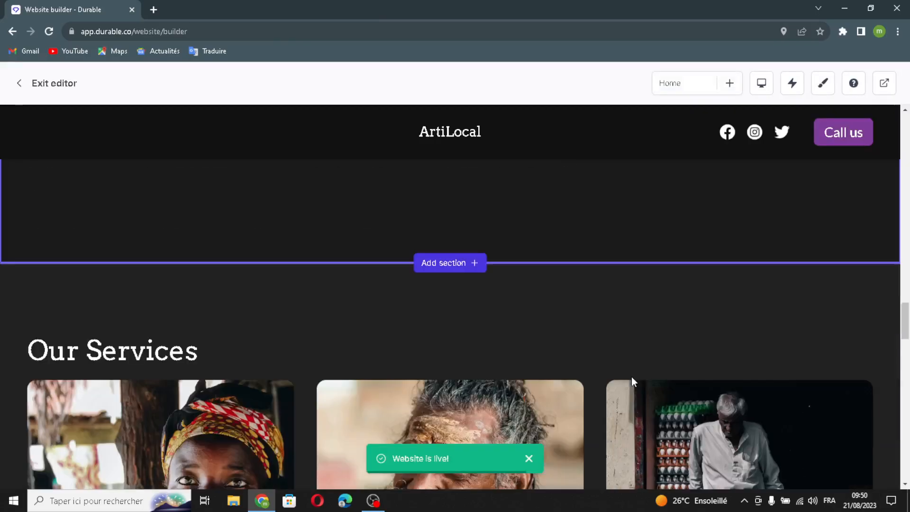
scroll(631, 379, "up", 2)
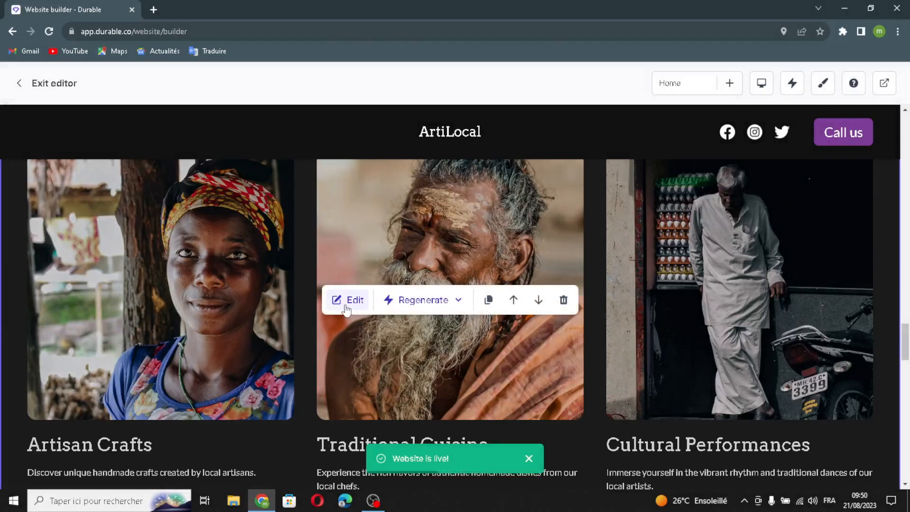
left_click(347, 300)
left_click_drag(761, 181, 755, 173)
left_click(766, 182)
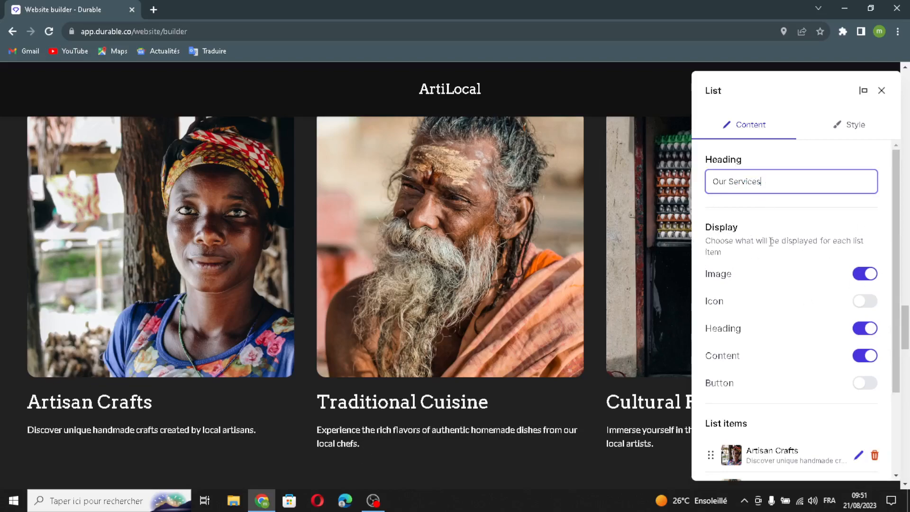
left_click_drag(821, 245, 848, 256)
left_click(796, 290)
scroll(796, 303, "down", 2)
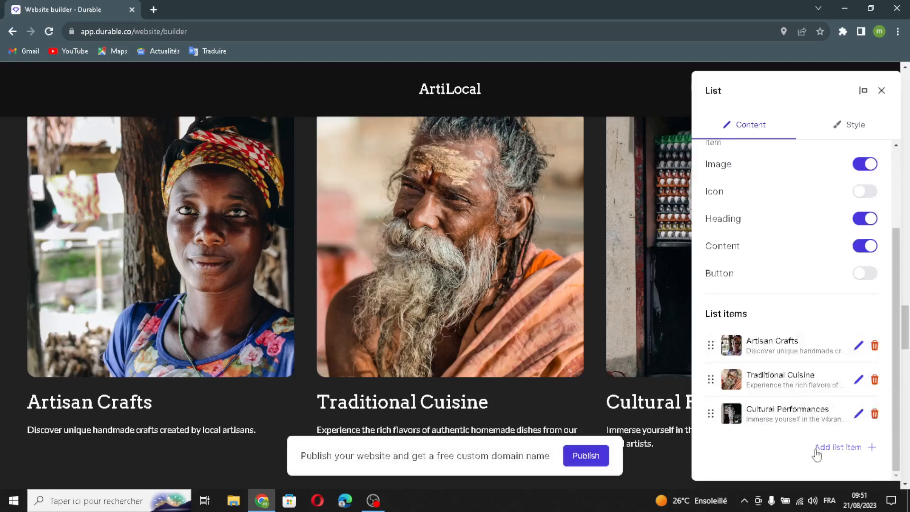
Add a list item to "Our Services" with an AI-generated image, title and content, and save the item
left_click(837, 446)
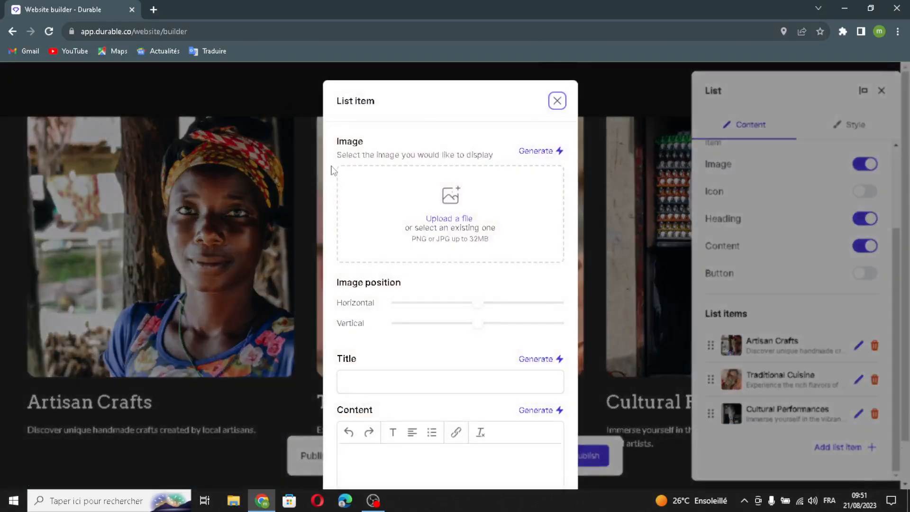
left_click(534, 151)
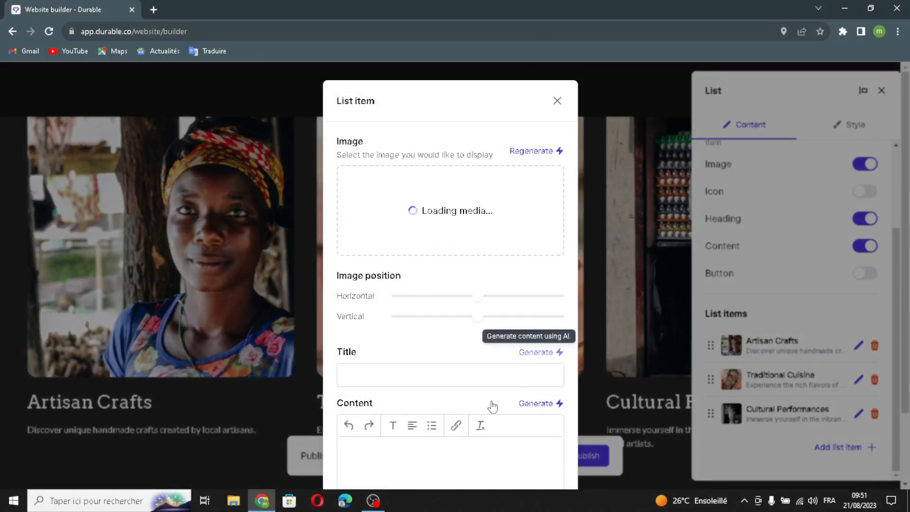
left_click(532, 404)
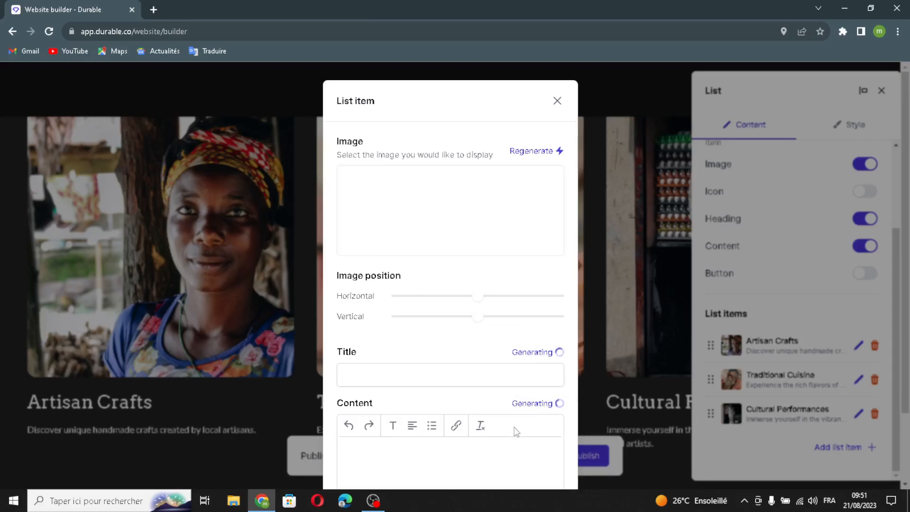
scroll(516, 429, "down", 4)
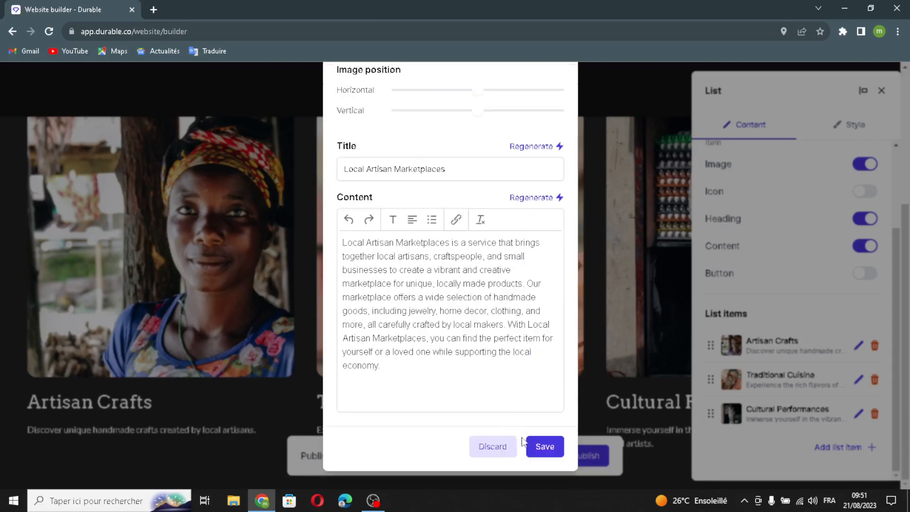
left_click(535, 447)
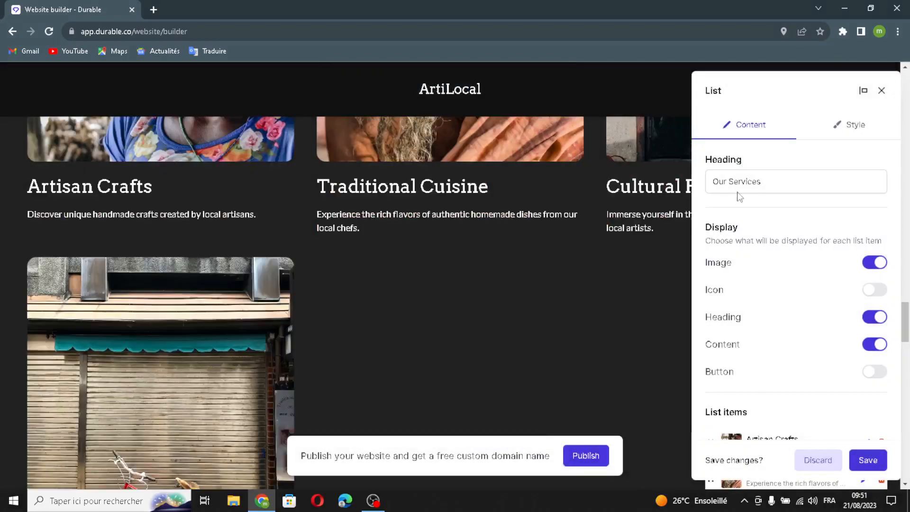
Review the "Our Services" list's alignment, image, spacing and background style settings and save the section's changes
left_click(838, 131)
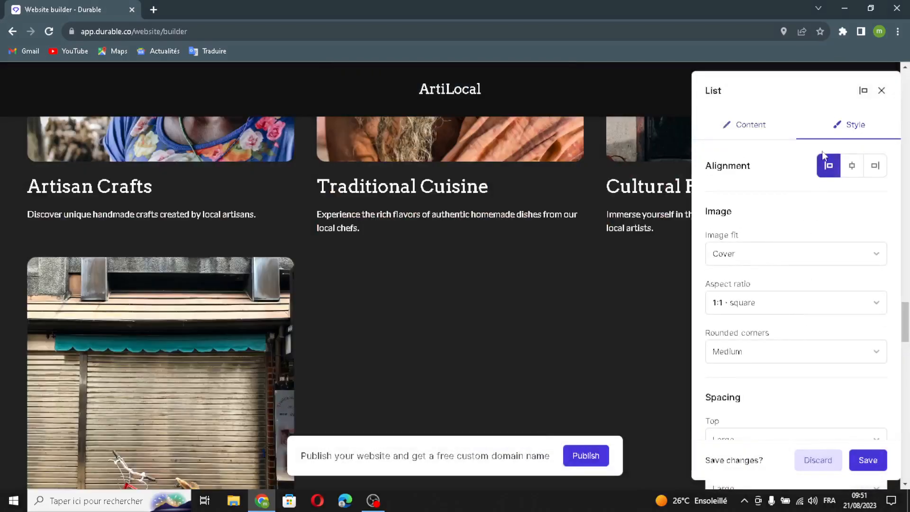
scroll(828, 260, "up", 1)
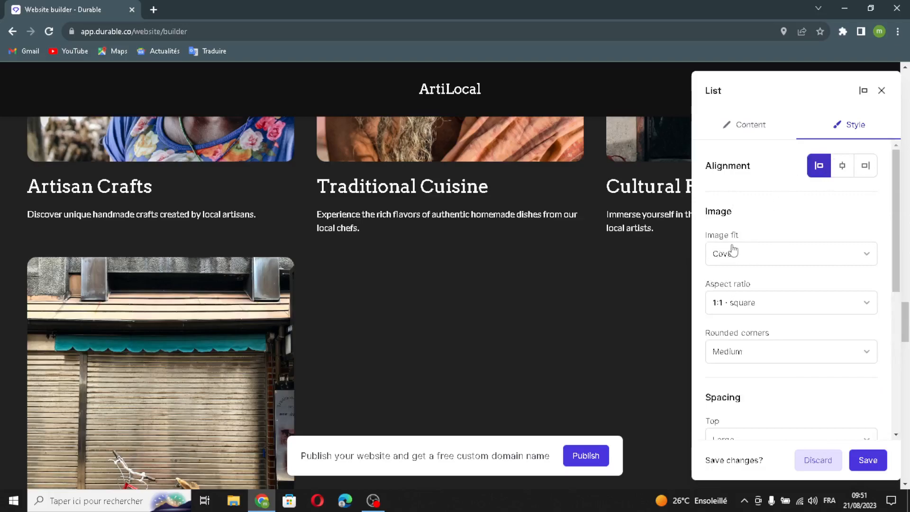
scroll(732, 284, "down", 4)
scroll(809, 417, "down", 3)
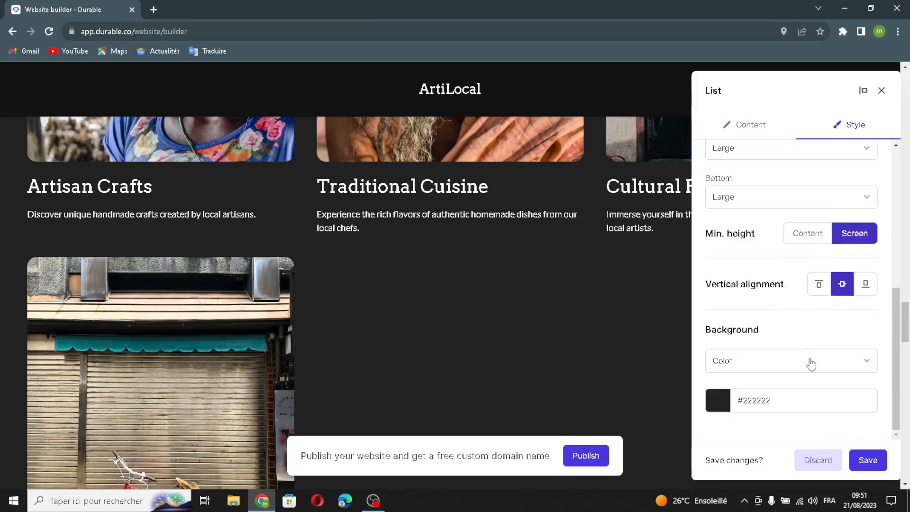
left_click(855, 455)
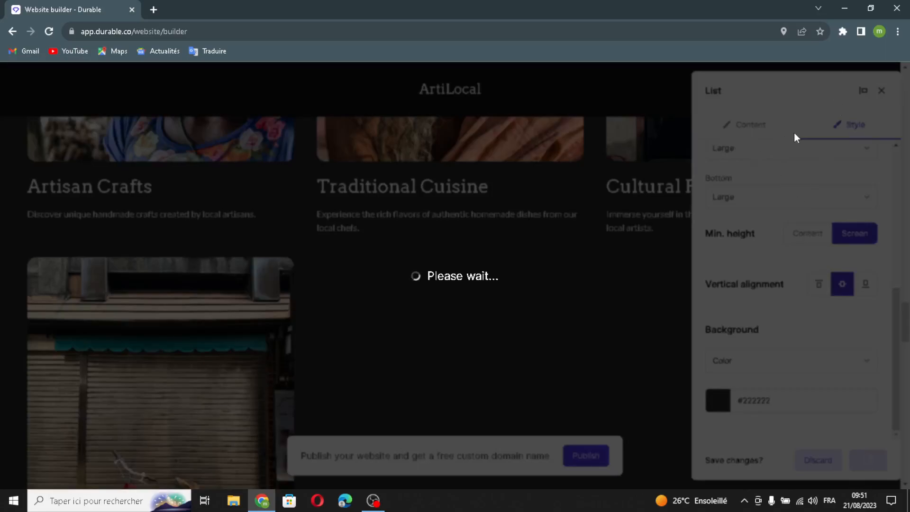
Add a testimonial with an AI-generated quote and author to the Testimonials section, and save the section's changes
scroll(483, 336, "down", 8)
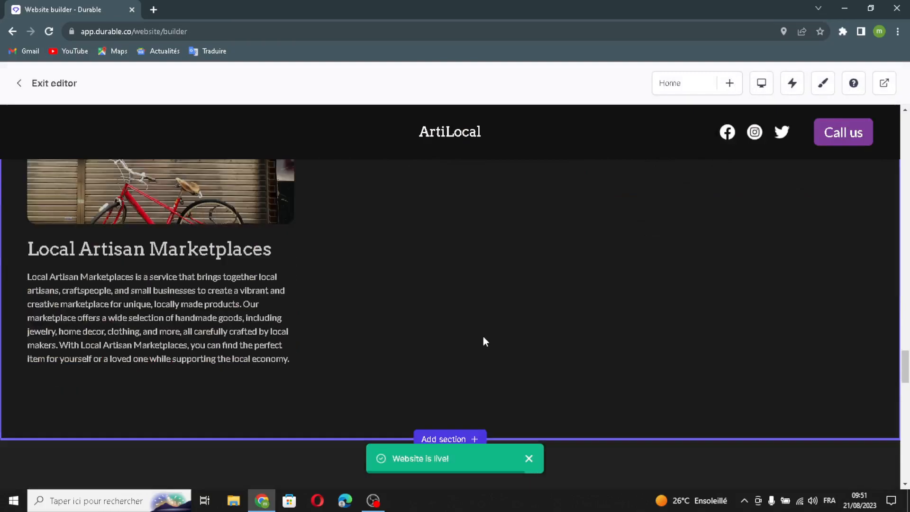
scroll(484, 341, "down", 7)
scroll(483, 341, "up", 1)
left_click(348, 289)
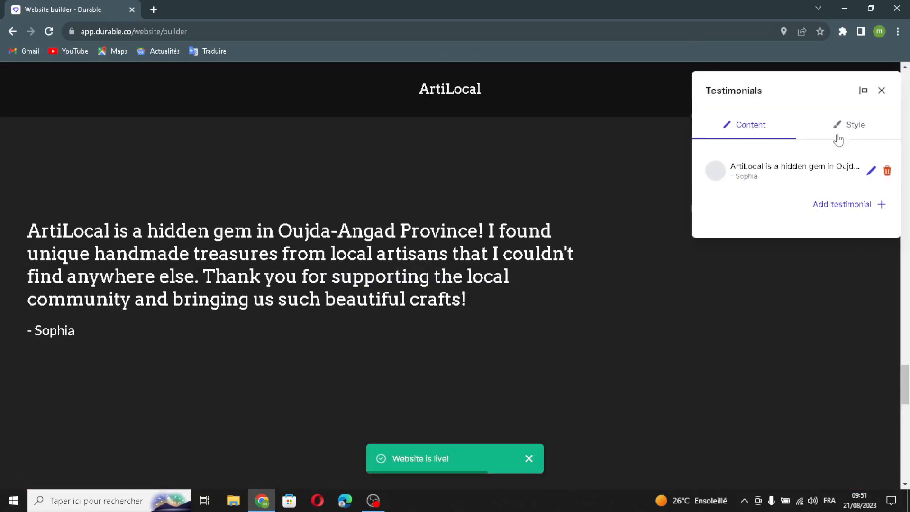
left_click(837, 206)
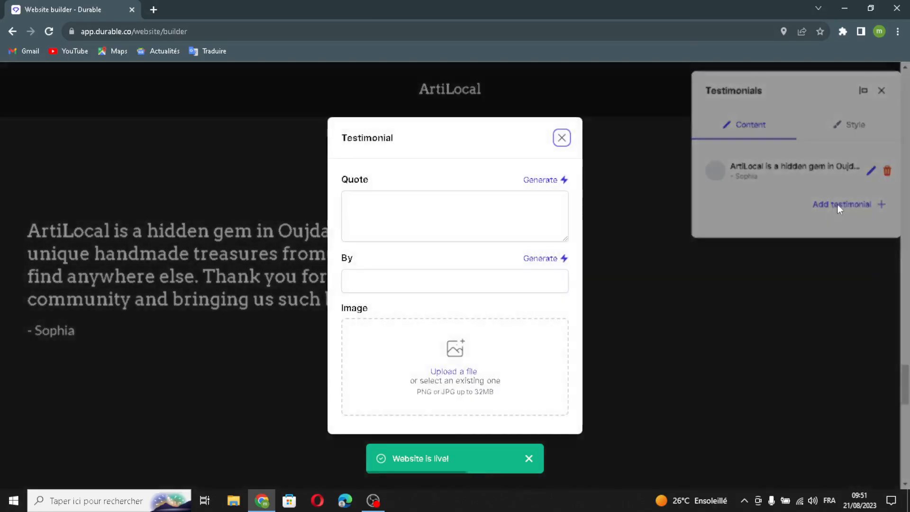
left_click(539, 180)
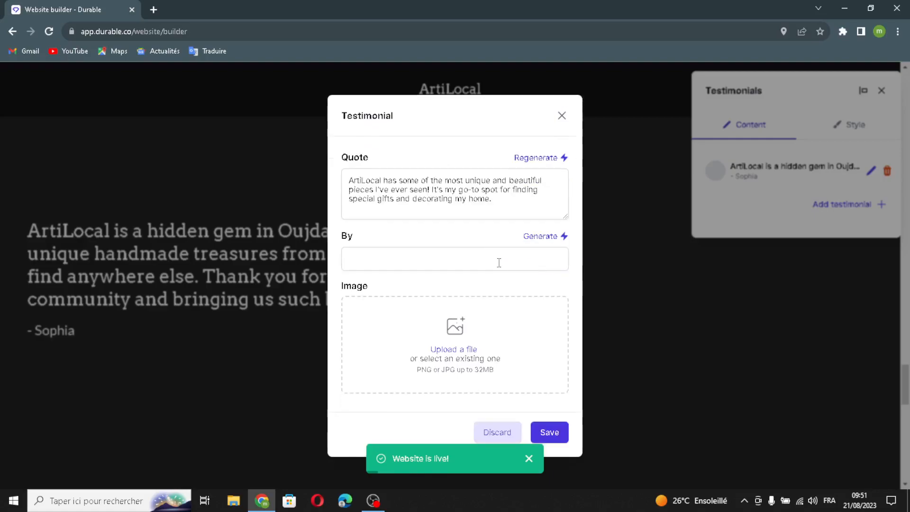
left_click(541, 237)
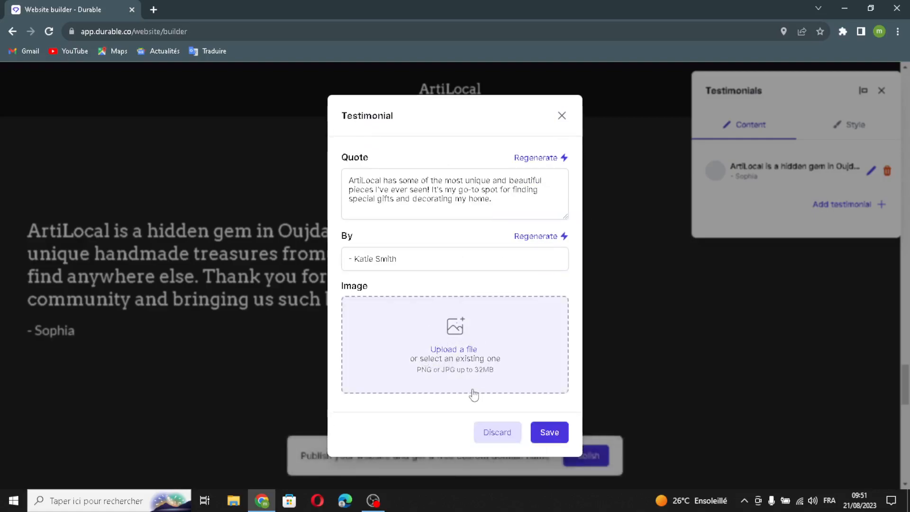
left_click(544, 432)
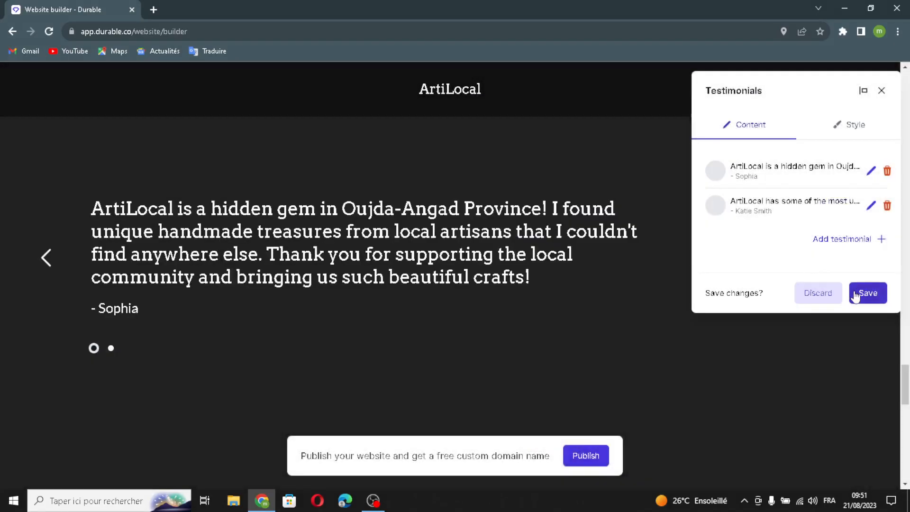
left_click(860, 292)
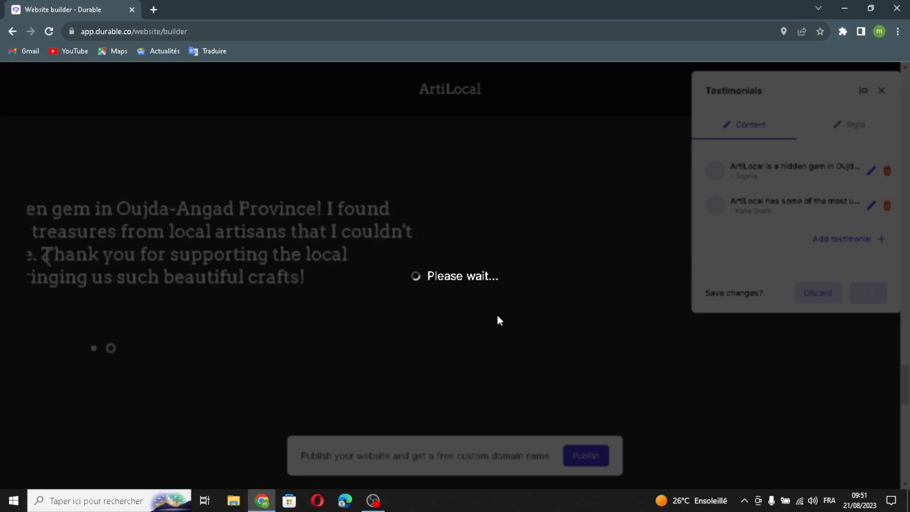
Open the Location section for editing and review its heading and business address
scroll(496, 314, "down", 10)
scroll(488, 318, "up", 4)
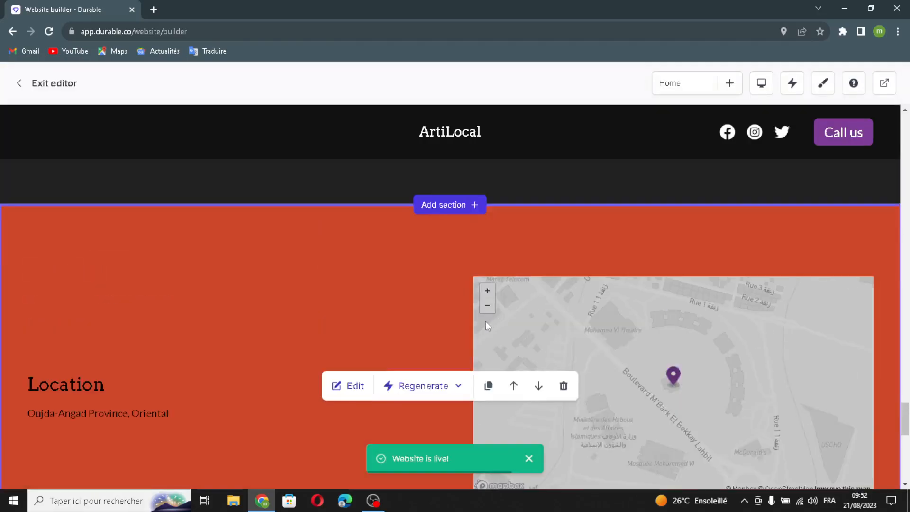
left_click(346, 385)
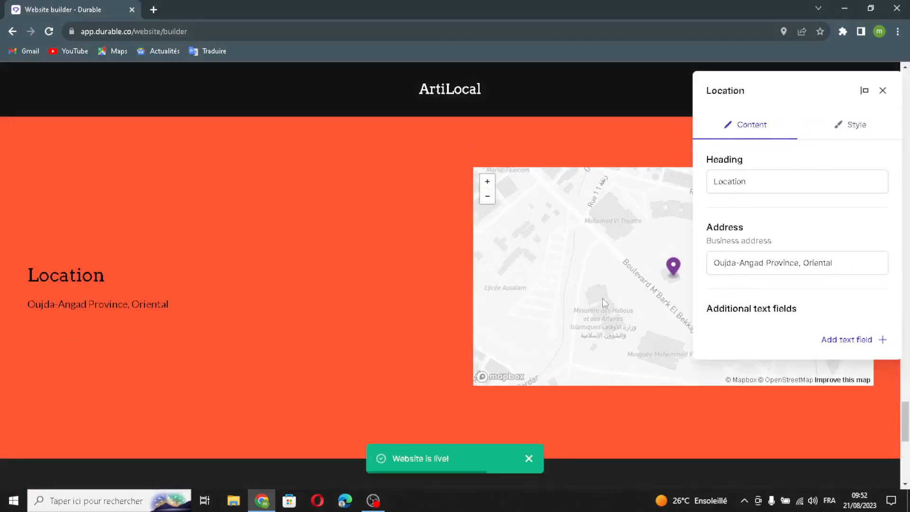
mouse_move(764, 189)
left_mouse_down()
mouse_move(748, 188)
mouse_move(777, 189)
left_mouse_up()
left_click_drag(831, 259, 851, 266)
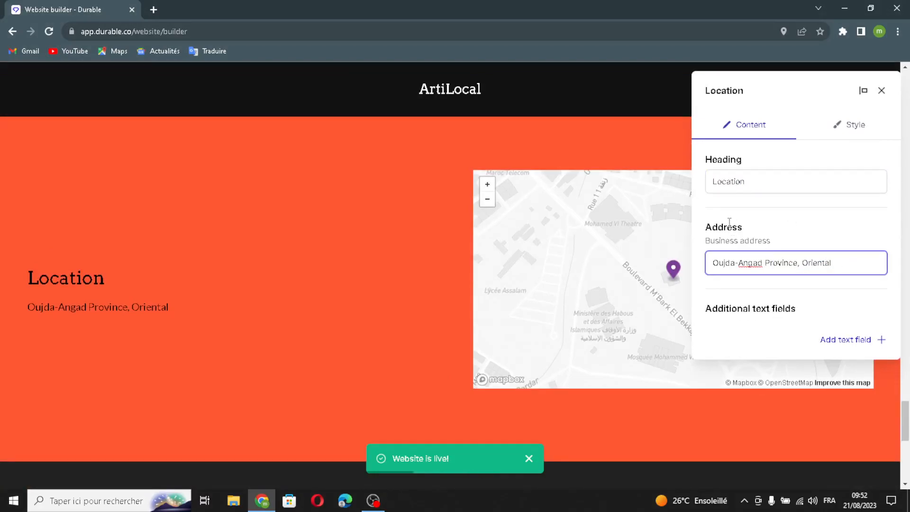
Examine the title and content inputs of a new additional text field for the Location section, and close both without changes
left_click(839, 339)
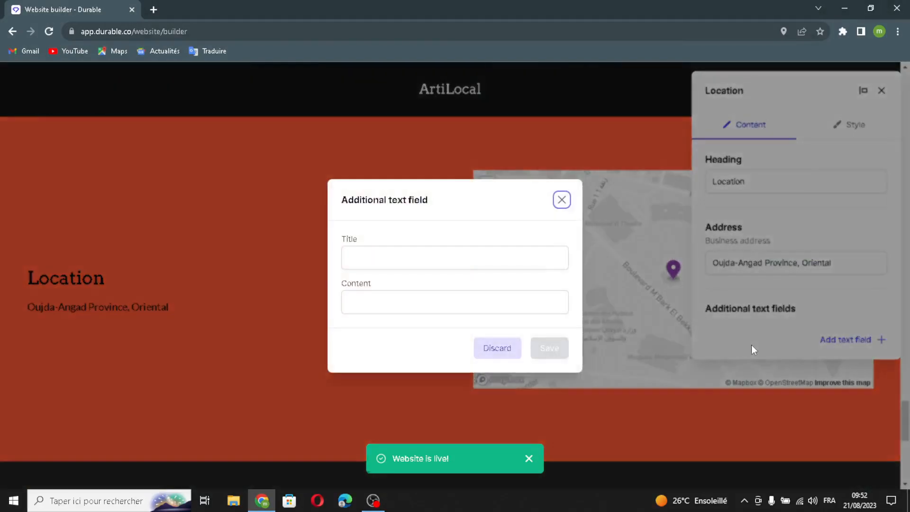
left_click(421, 258)
left_click(407, 309)
left_click(398, 260)
left_click(395, 297)
left_click(406, 256)
left_click(383, 303)
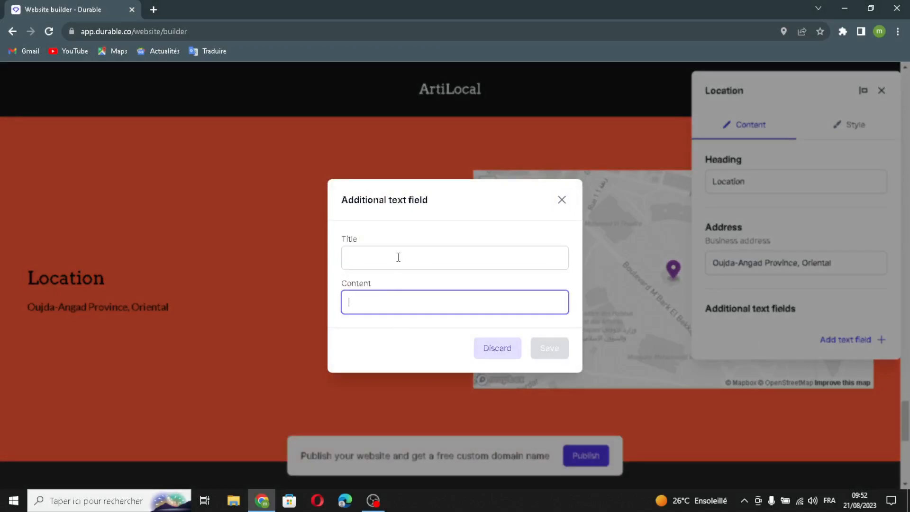
left_click(562, 202)
left_click(881, 91)
Reopen the Location section and review its map type, theme, marker color, spacing and background style settings, and close it
scroll(680, 299, "down", 5)
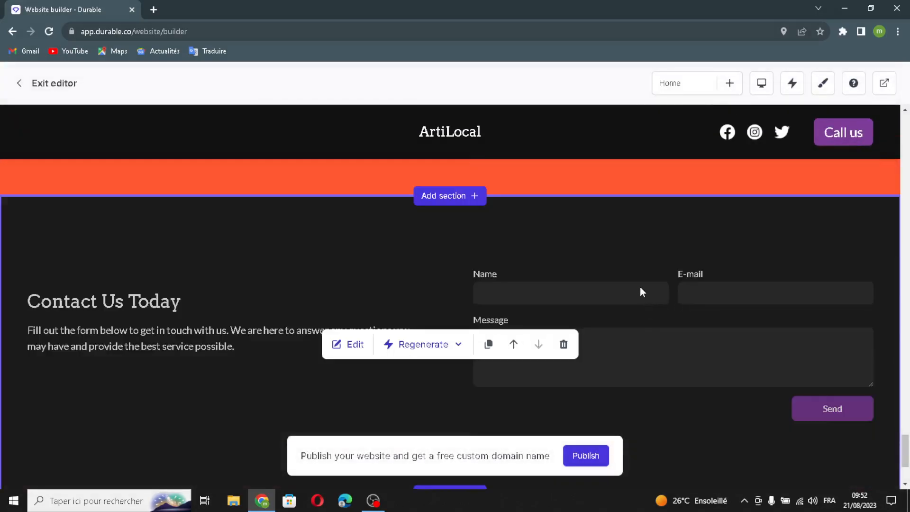
scroll(640, 290, "up", 3)
scroll(640, 292, "down", 1)
scroll(641, 292, "up", 4)
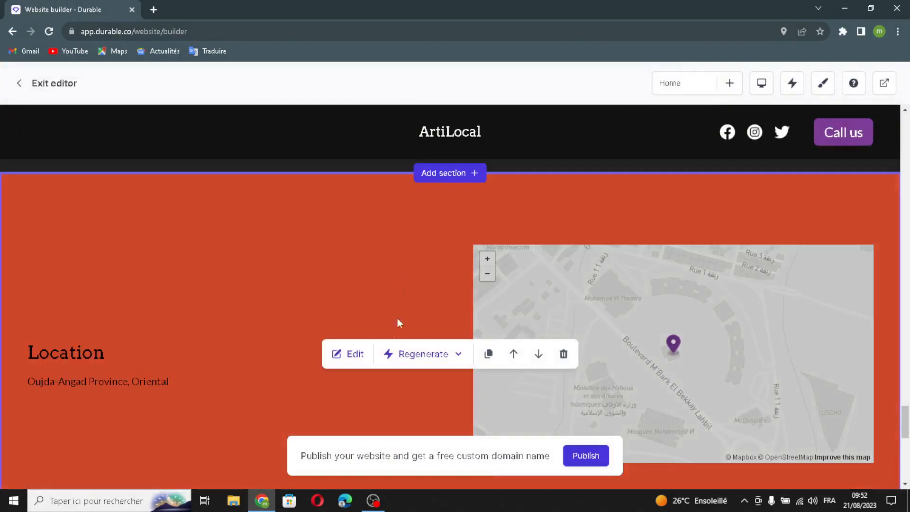
left_click(351, 353)
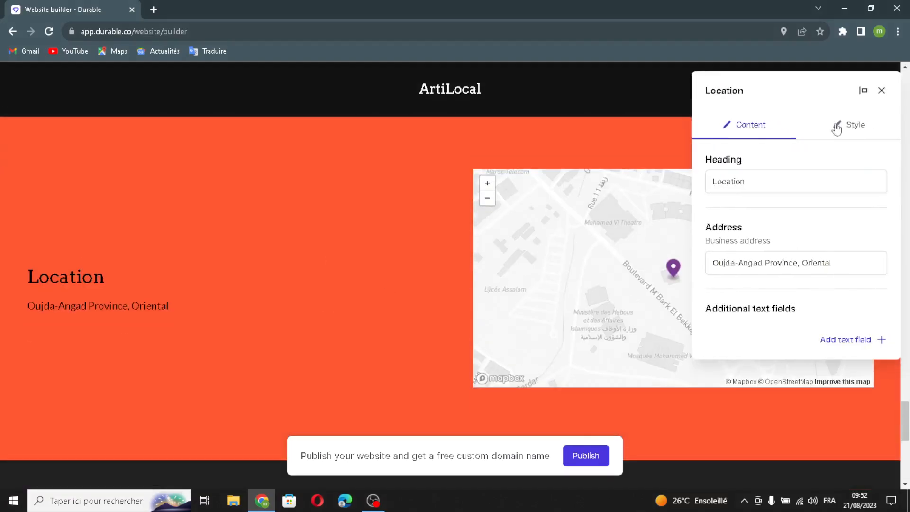
left_click(833, 127)
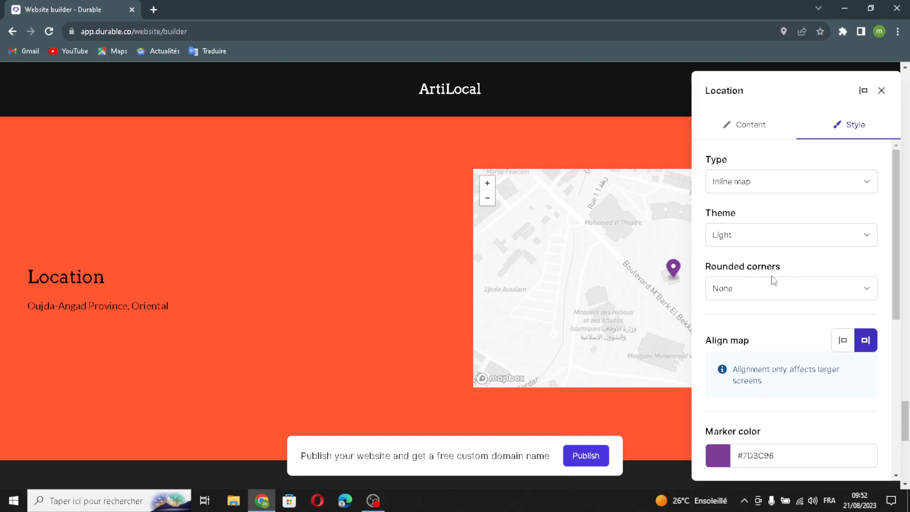
scroll(773, 330, "down", 2)
scroll(776, 319, "down", 2)
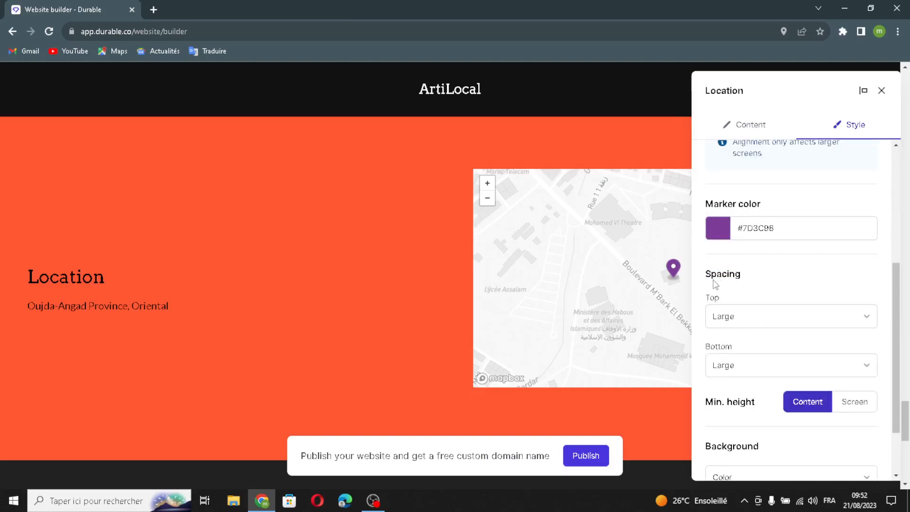
scroll(757, 322, "down", 2)
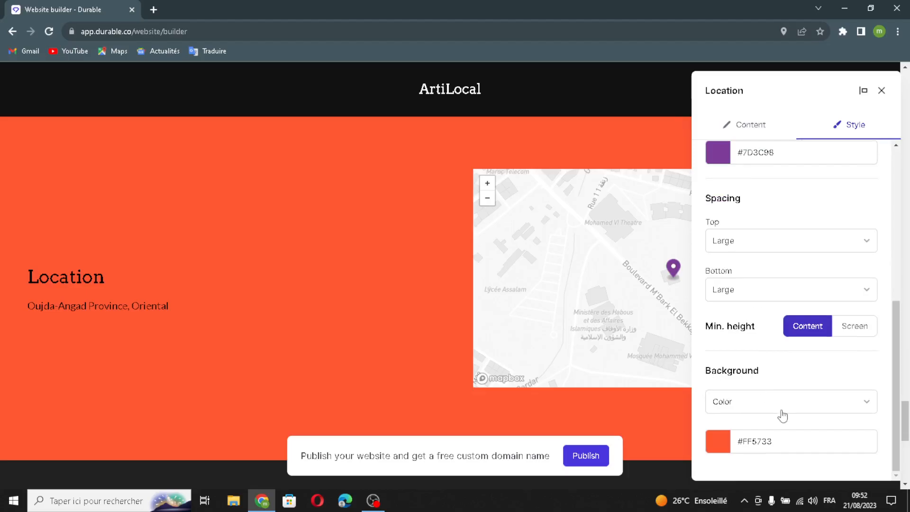
scroll(782, 416, "up", 5)
left_click(882, 90)
Open the "Contact Us Today" form section for editing and review its custom fields
scroll(575, 257, "down", 4)
scroll(521, 285, "up", 4)
scroll(499, 315, "down", 4)
scroll(323, 302, "down", 1)
left_click(567, 402)
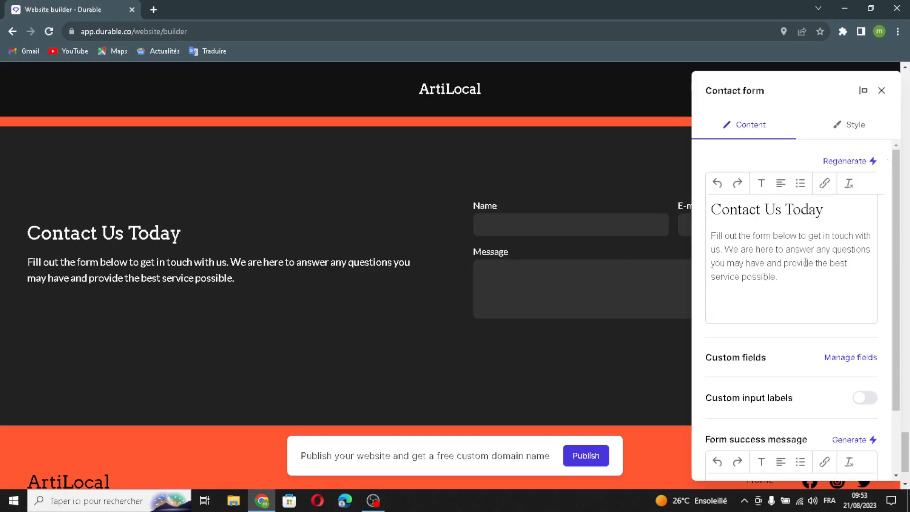
left_click(851, 357)
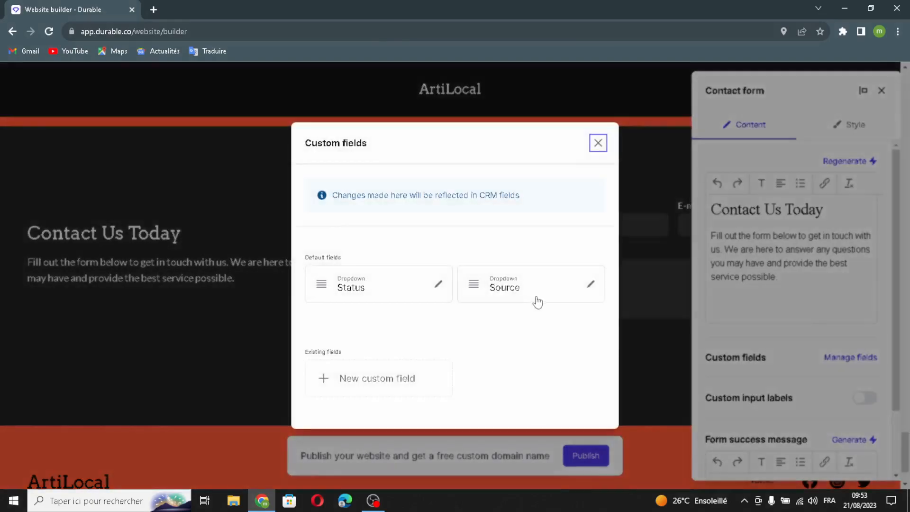
left_click(598, 142)
Enable custom input labels for the contact form, generate a form success message, and save the section's changes
scroll(872, 360, "down", 2)
left_click(867, 326)
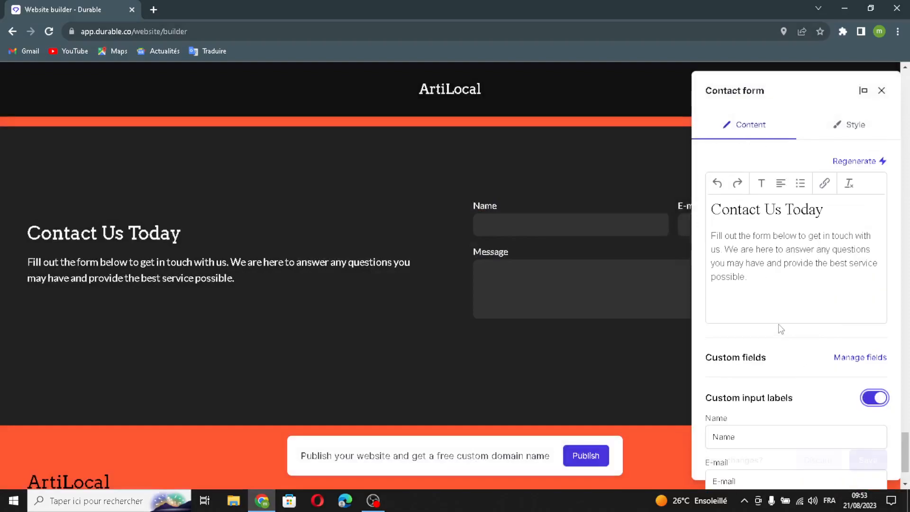
scroll(788, 394, "down", 4)
scroll(775, 324, "down", 2)
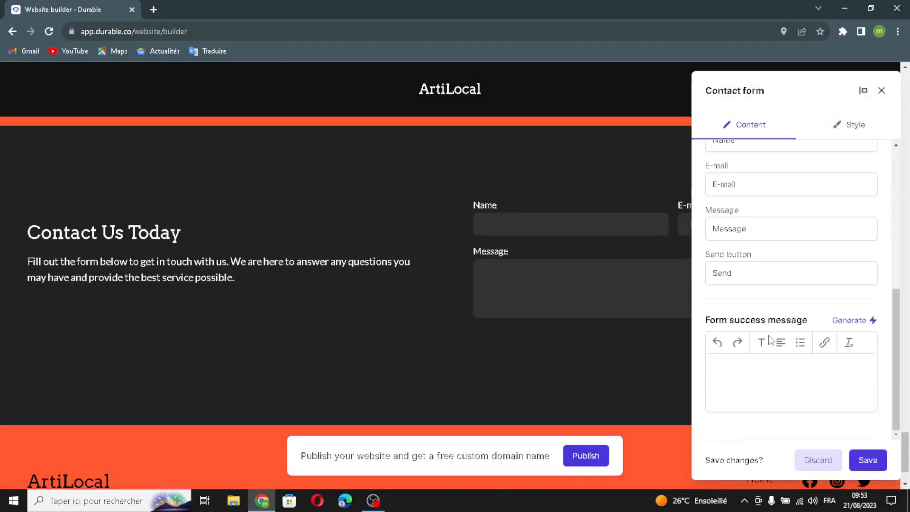
left_click(848, 321)
left_click(868, 460)
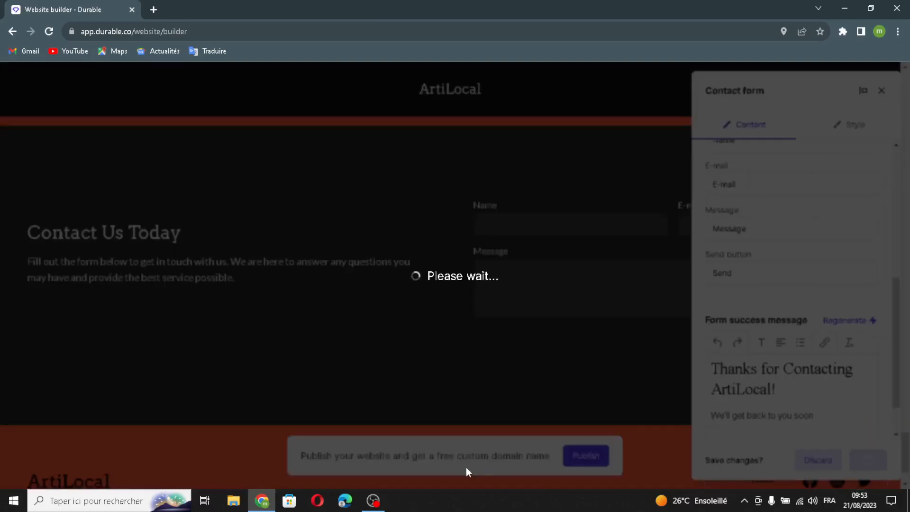
Open the footer for editing, enable its logo option, and review the additional details, button and social link settings
scroll(479, 367, "down", 2)
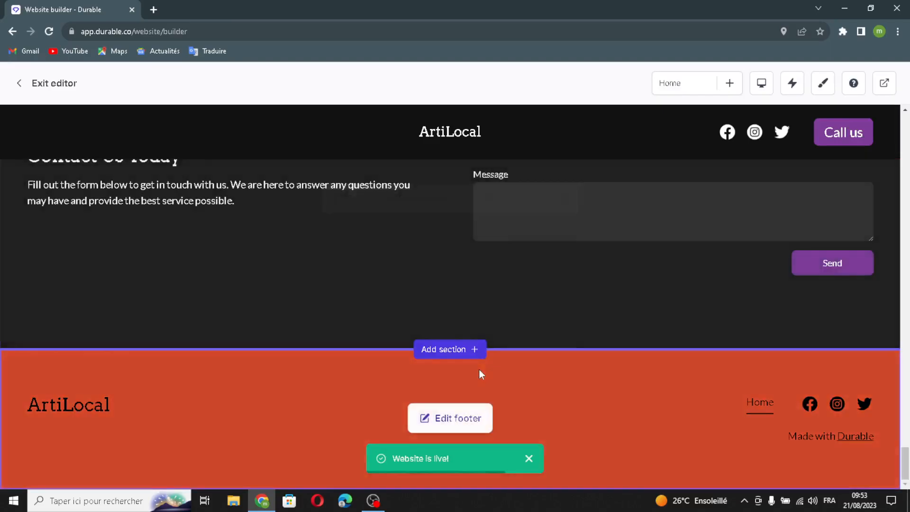
left_click(455, 417)
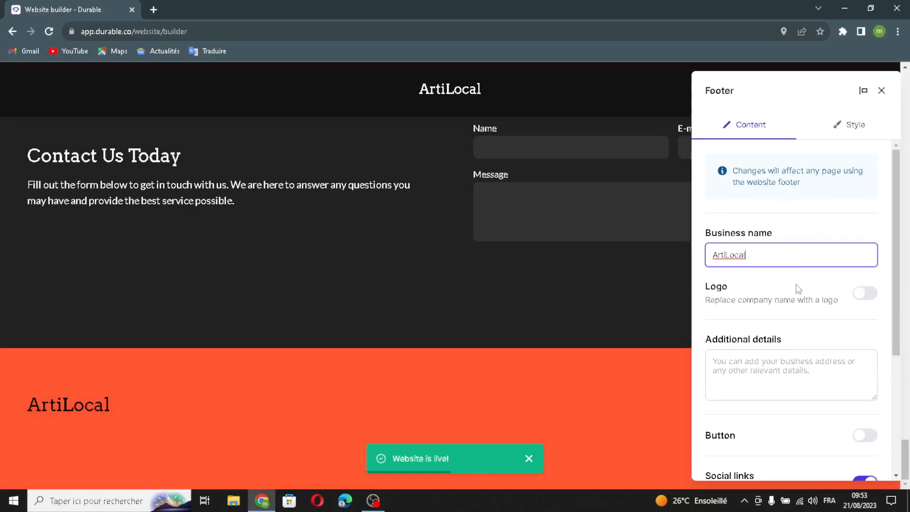
left_click(866, 292)
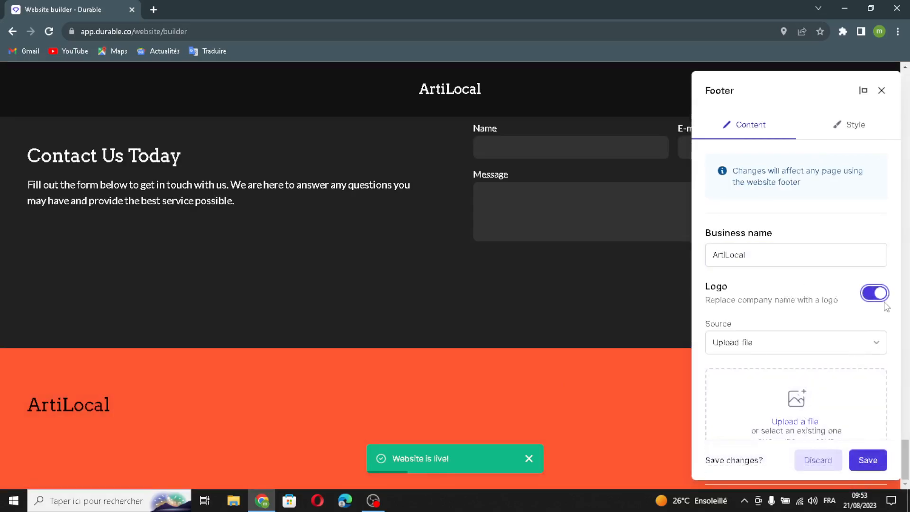
scroll(779, 381, "down", 2)
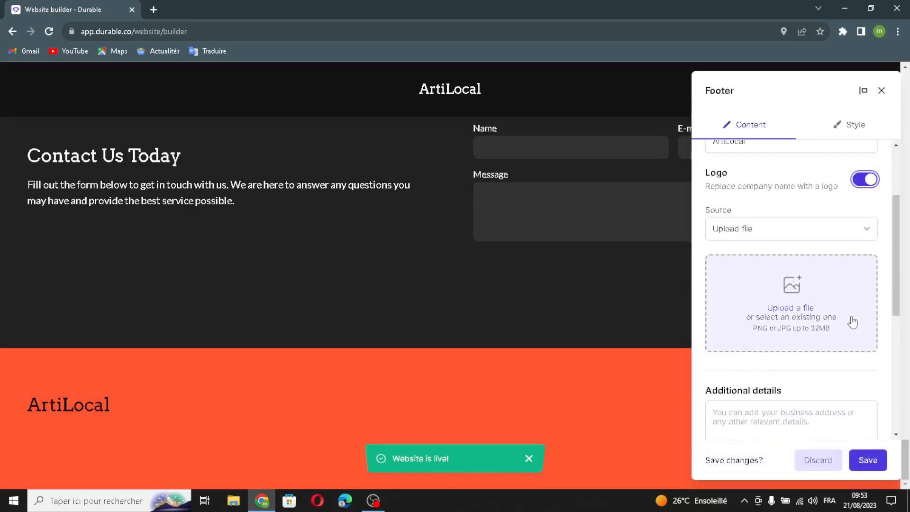
scroll(851, 345, "down", 3)
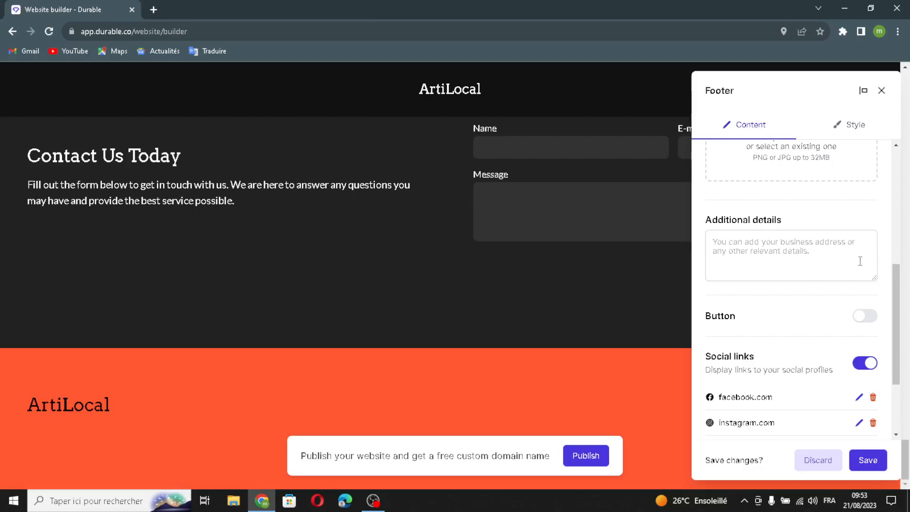
scroll(836, 327, "down", 1)
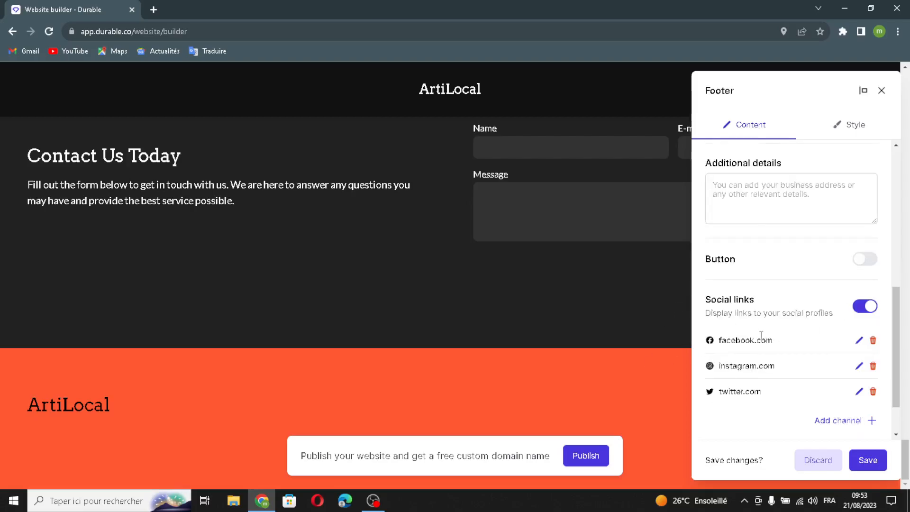
scroll(778, 412, "down", 1)
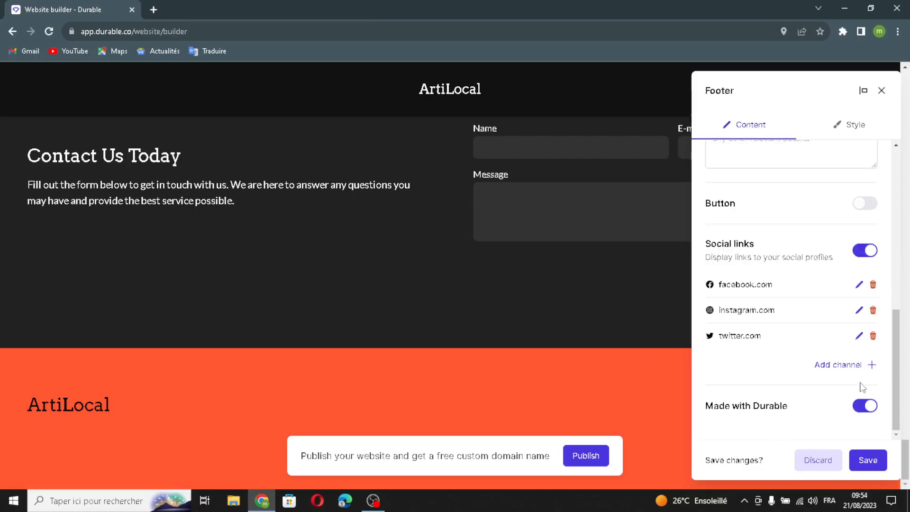
Start adding a social channel to the footer, review its type choices and link field, and close the form without saving
left_click(851, 366)
left_click(439, 254)
left_click(419, 260)
left_click(402, 264)
left_click(391, 281)
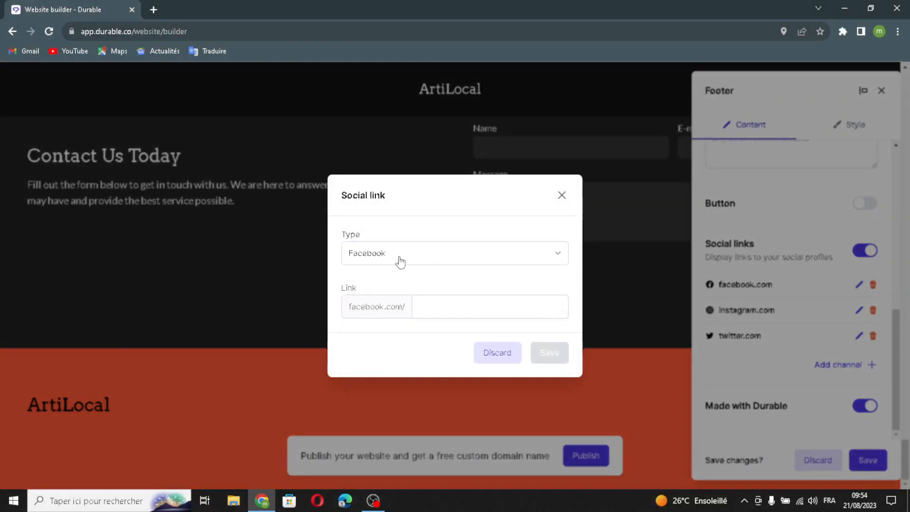
left_click(432, 312)
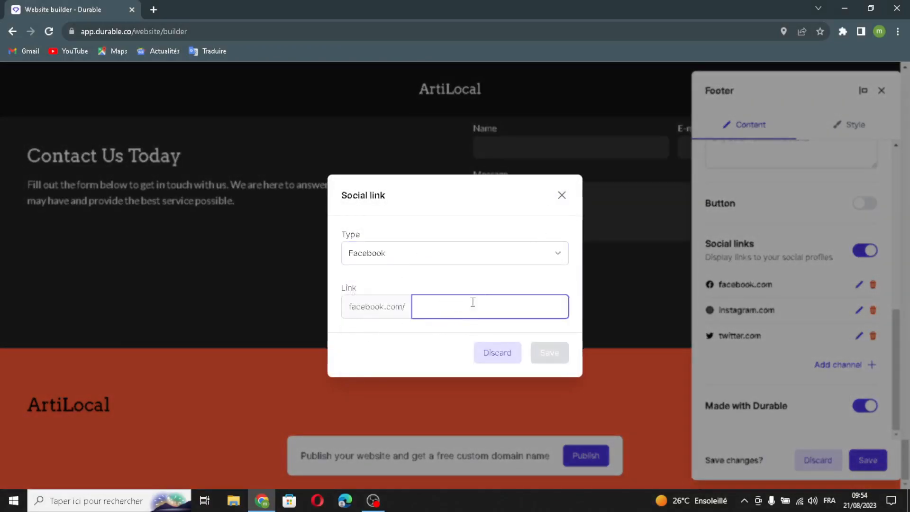
left_click(569, 200)
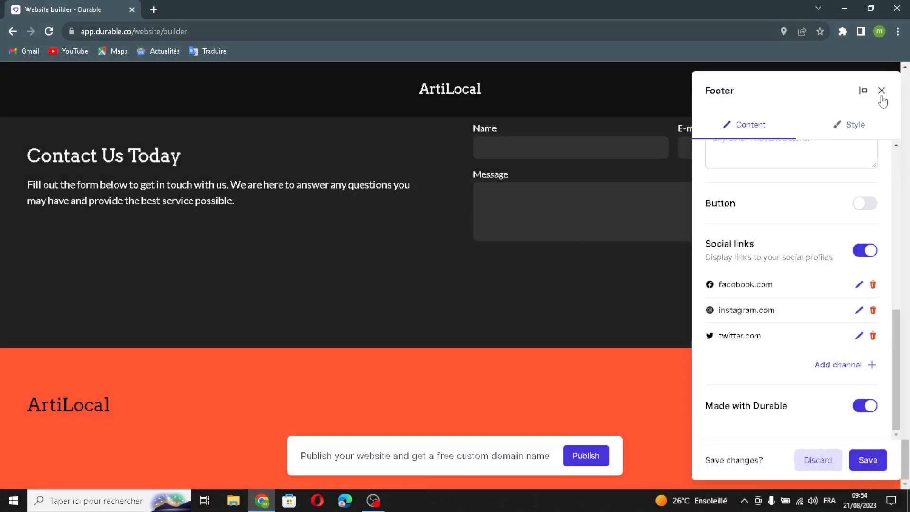
Close the footer settings and publish the website
left_click(881, 91)
left_click(559, 307)
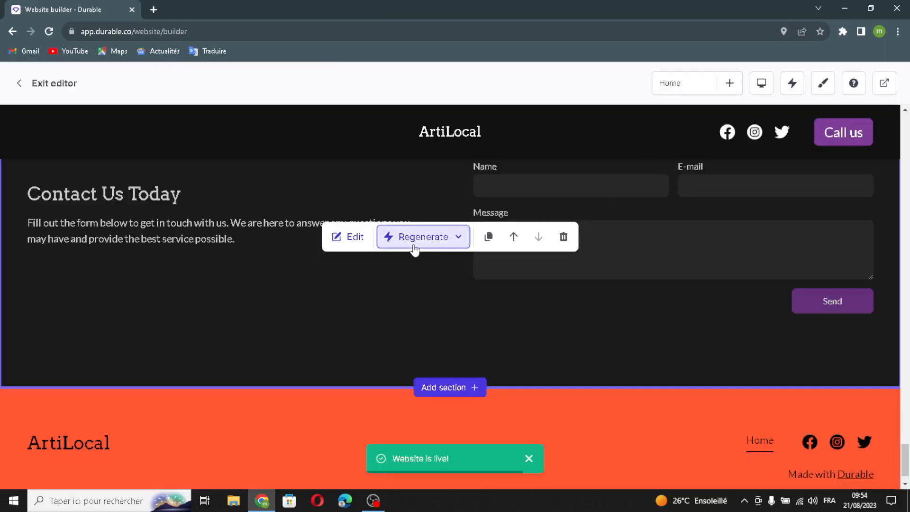
Review the regenerate options for the "Contact Us Today" section, close them, and look over the Location section above
left_click(401, 239)
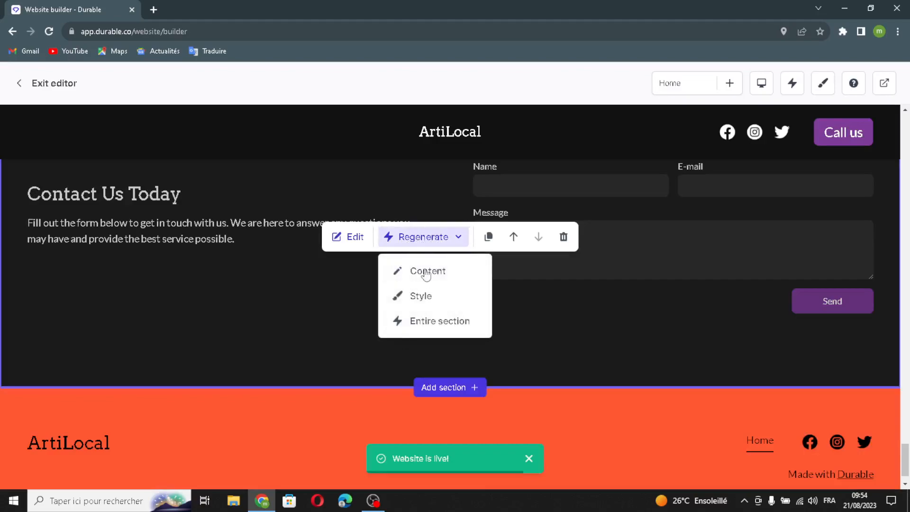
left_click(545, 301)
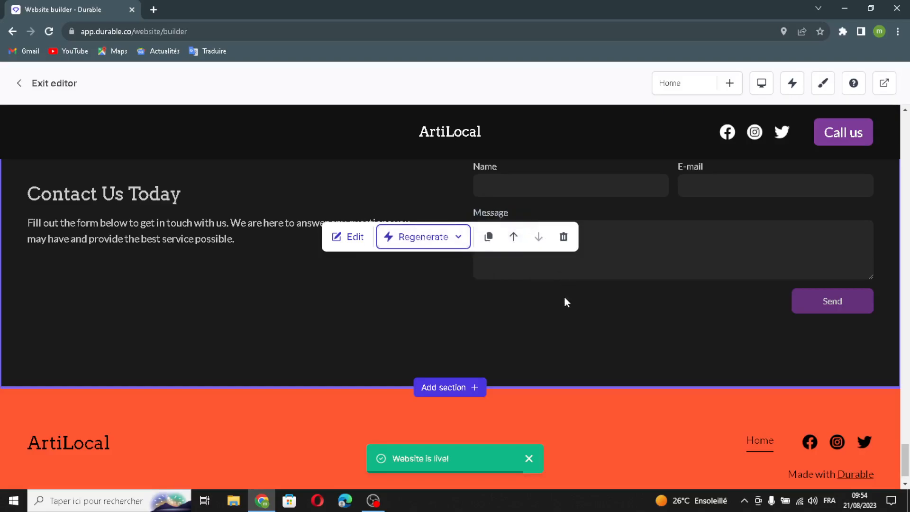
scroll(566, 302, "up", 1)
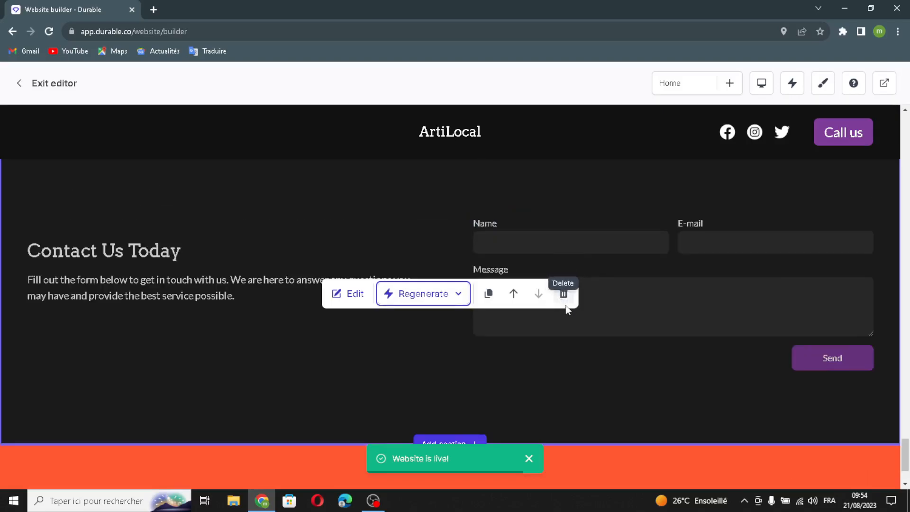
scroll(563, 304, "up", 7)
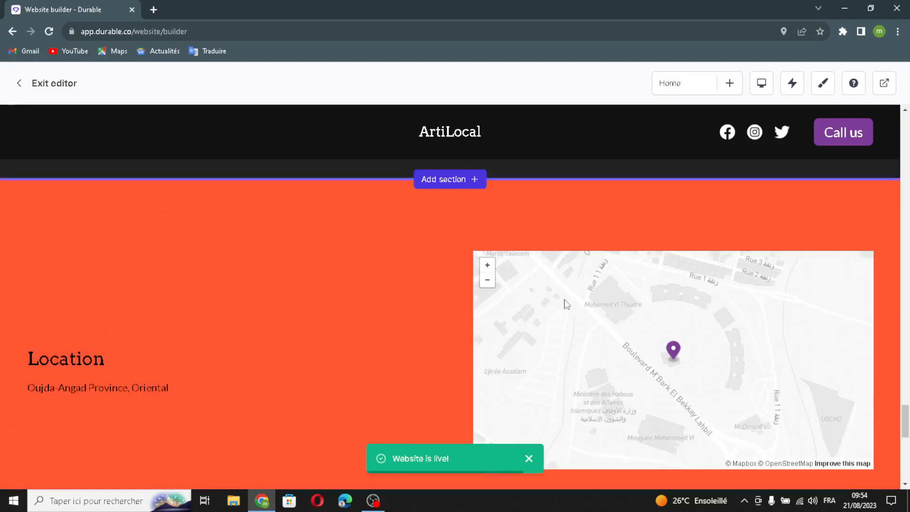
scroll(564, 303, "up", 2)
scroll(564, 304, "down", 1)
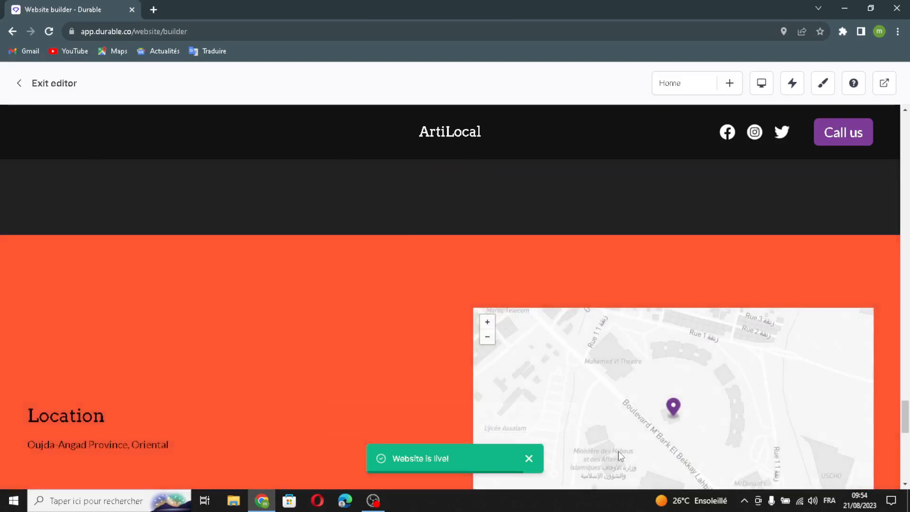
scroll(592, 422, "down", 3)
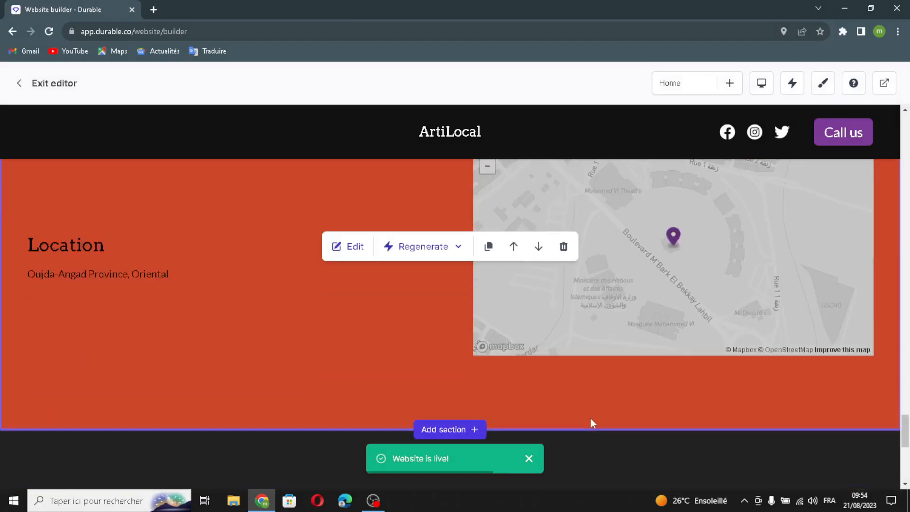